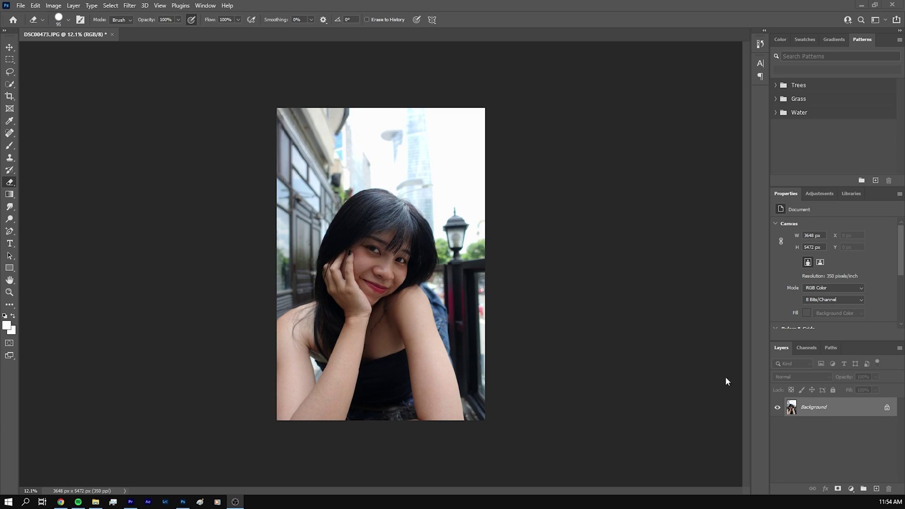
# In Photoshop, auto-select the woman in DSC00473.JPG with Select > Subject
pyautogui.click(887, 409)
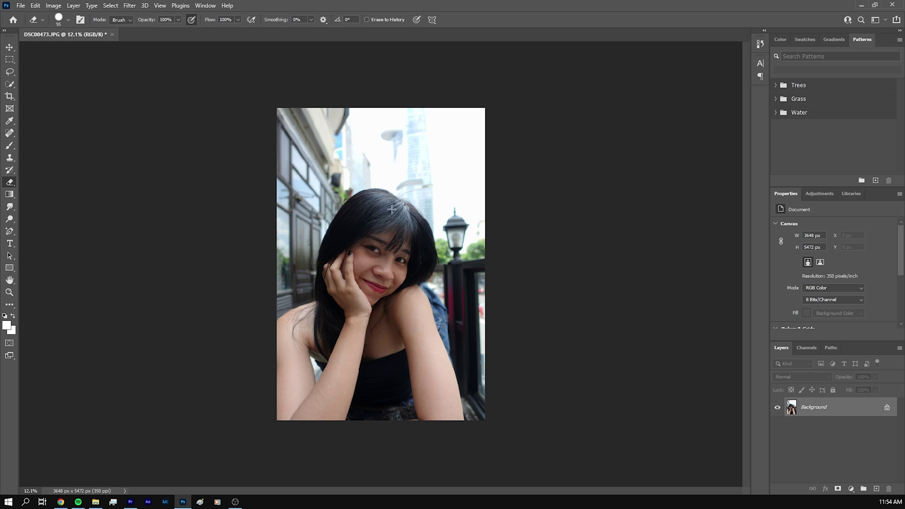
pyautogui.click(102, 5)
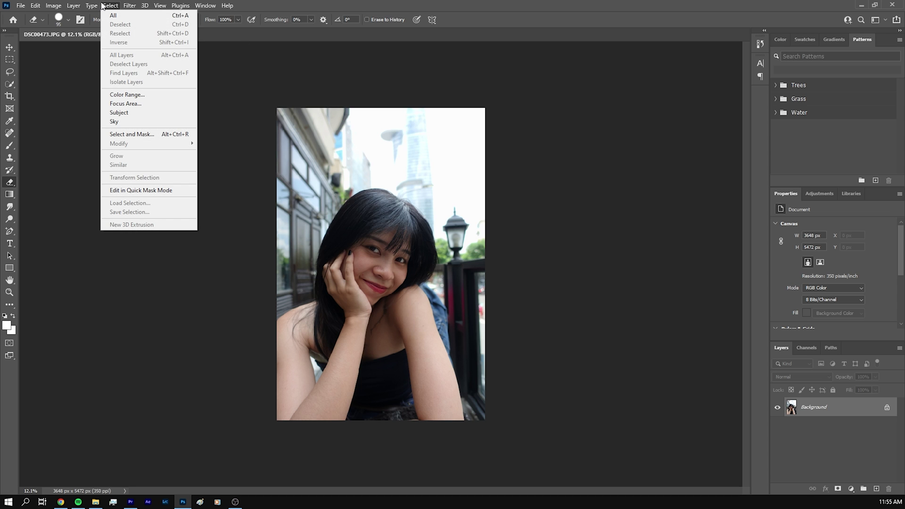
pyautogui.click(151, 112)
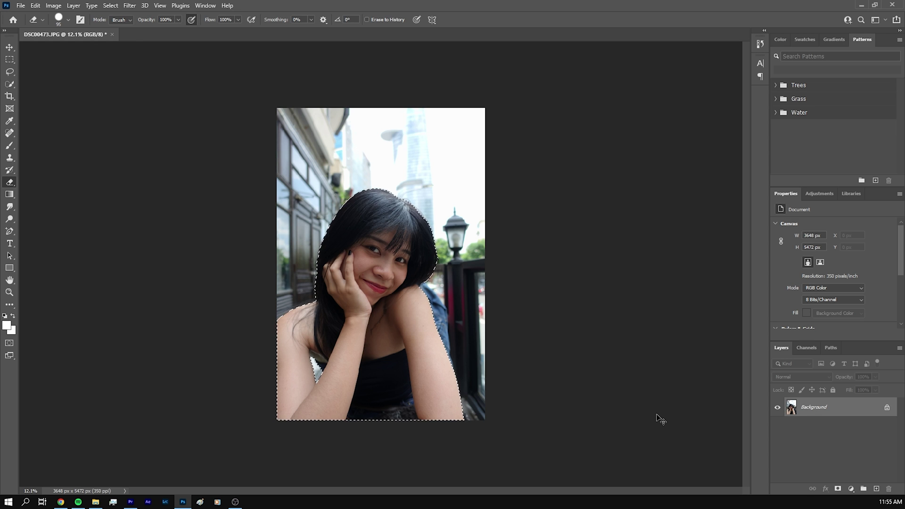
# Copy the selected woman to a new layer and hide the Background layer
pyautogui.hotkey('ctrl', 'j')
pyautogui.click(778, 427)
pyautogui.click(778, 428)
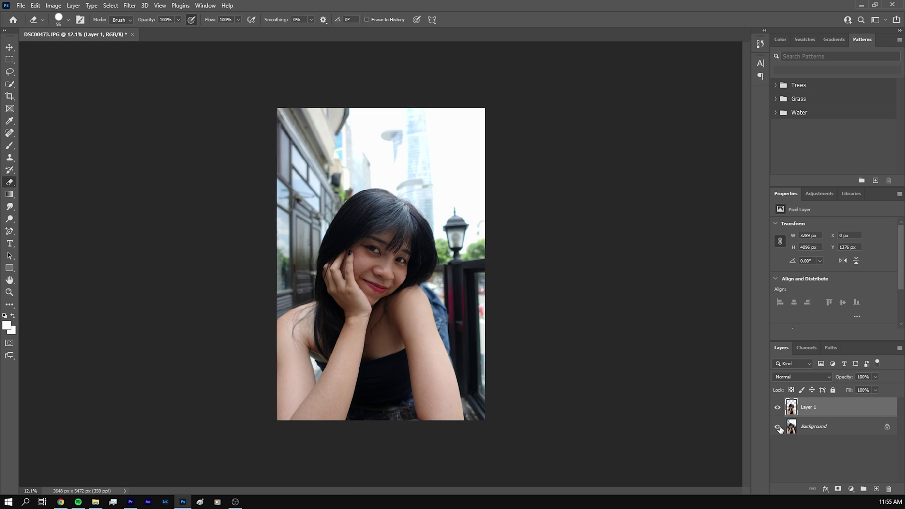
pyautogui.click(778, 428)
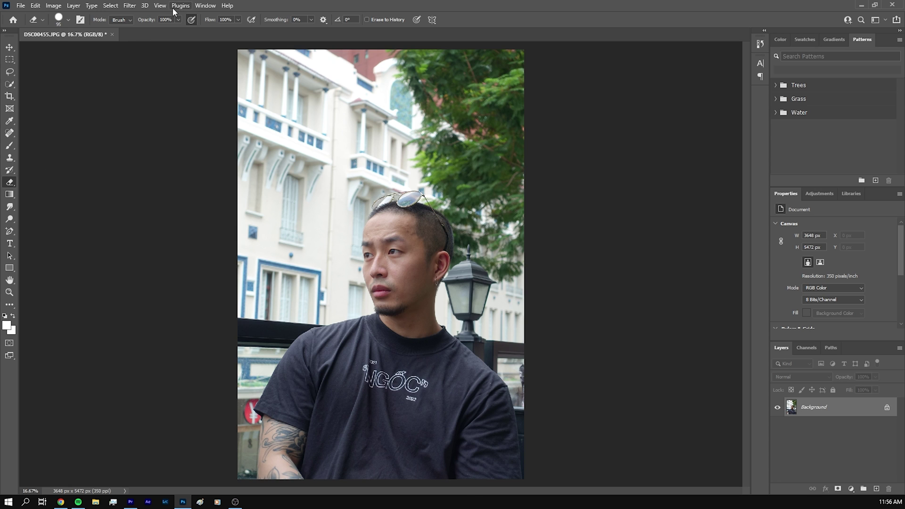
# Select the man with Select > Subject, unlock the Background layer, and delete his pixels
pyautogui.click(108, 6)
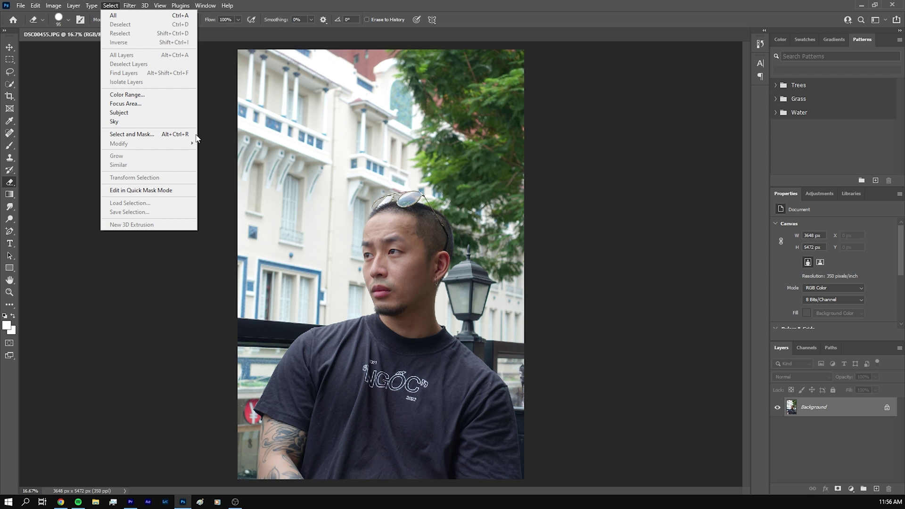
pyautogui.click(175, 113)
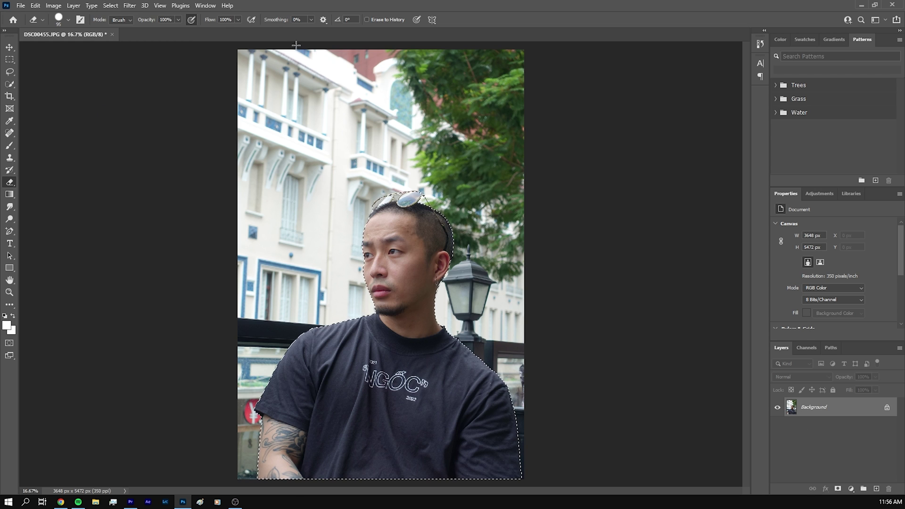
pyautogui.click(110, 6)
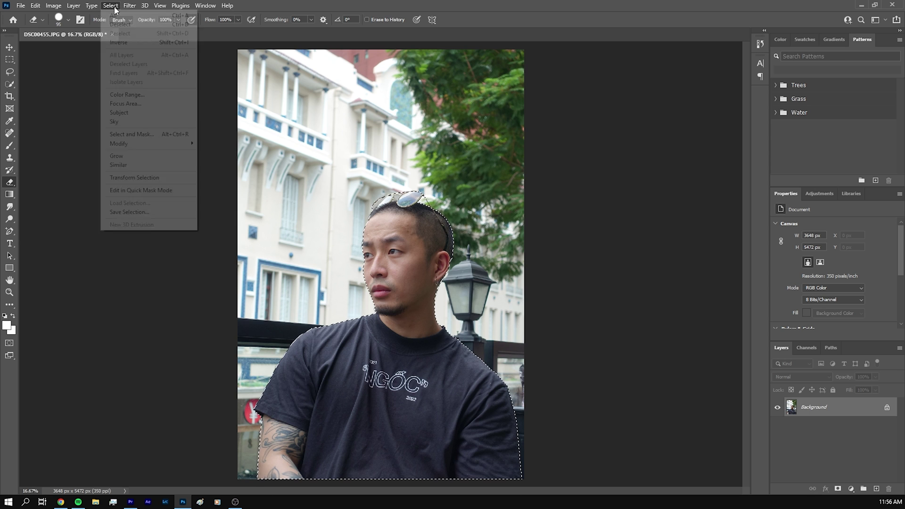
pyautogui.click(167, 137)
pyautogui.press('Escape')
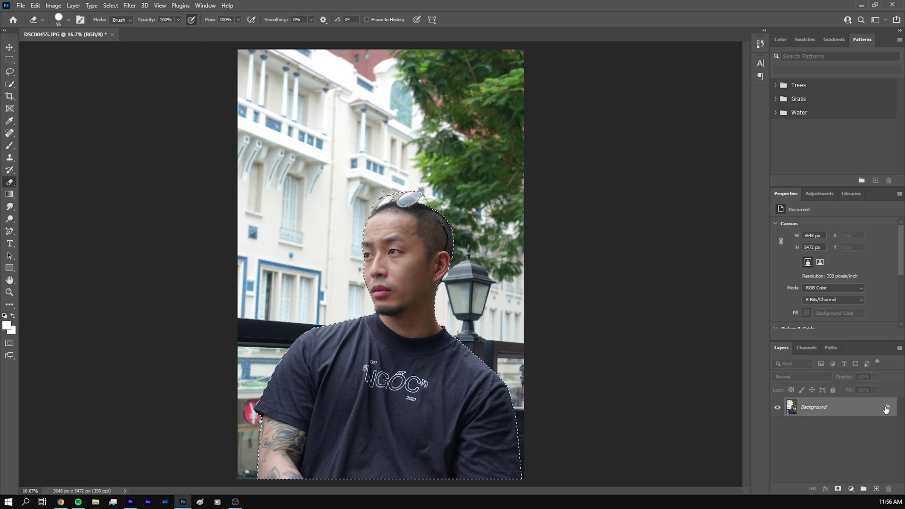
pyautogui.click(315, 269)
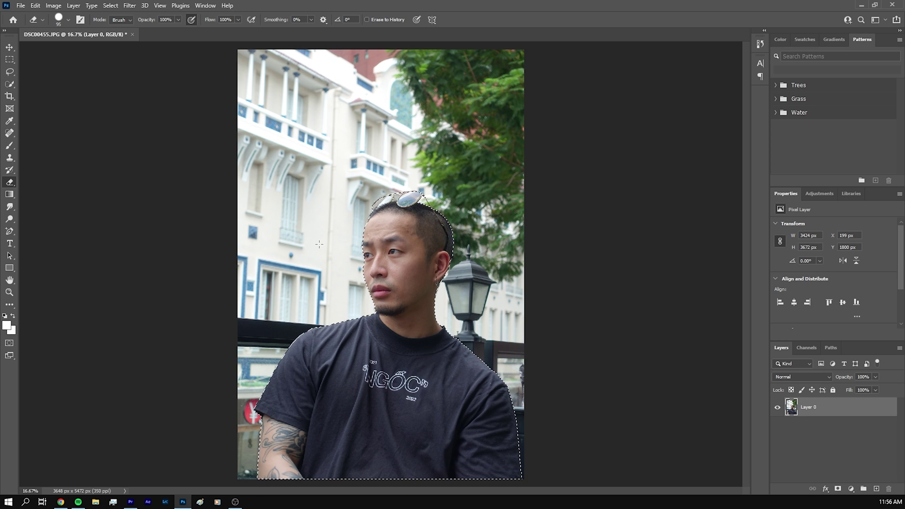
pyautogui.press('Delete')
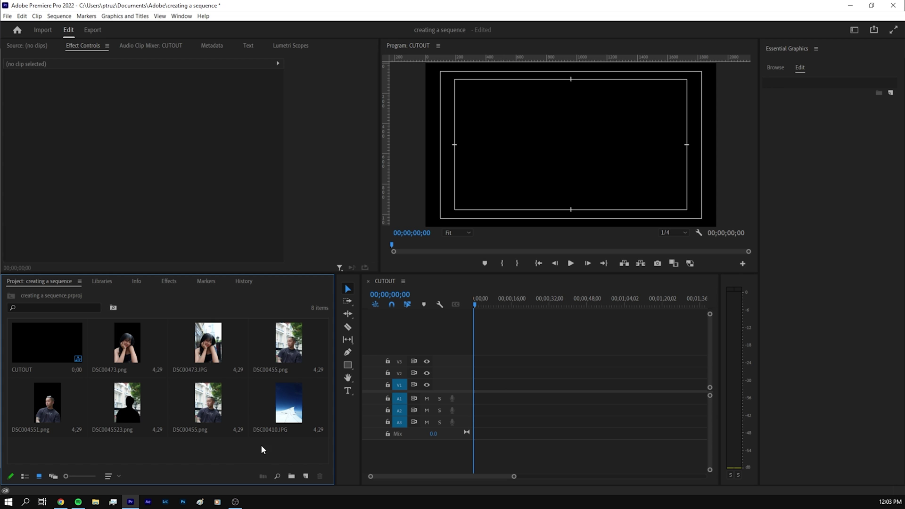
# Delete the CUTOUT sequence from the project and start a new sequence
pyautogui.click(27, 342)
pyautogui.press('Delete')
pyautogui.click(306, 476)
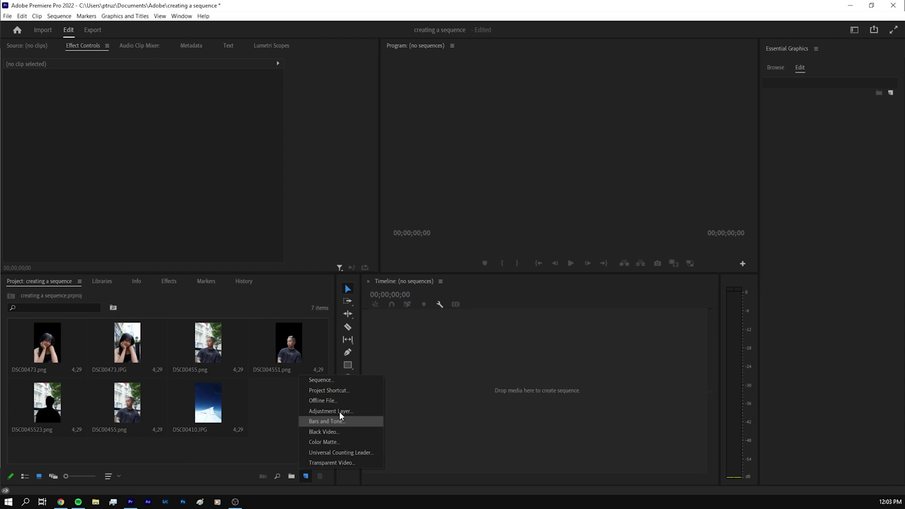
pyautogui.click(340, 380)
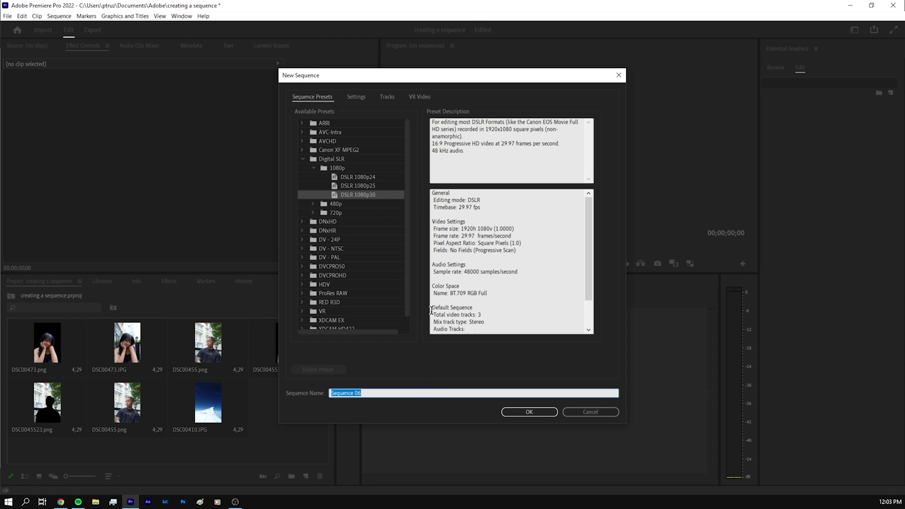
# Create Sequence 06 with Custom editing mode and a 1080 × 1920 frame size
pyautogui.click(356, 96)
pyautogui.click(397, 112)
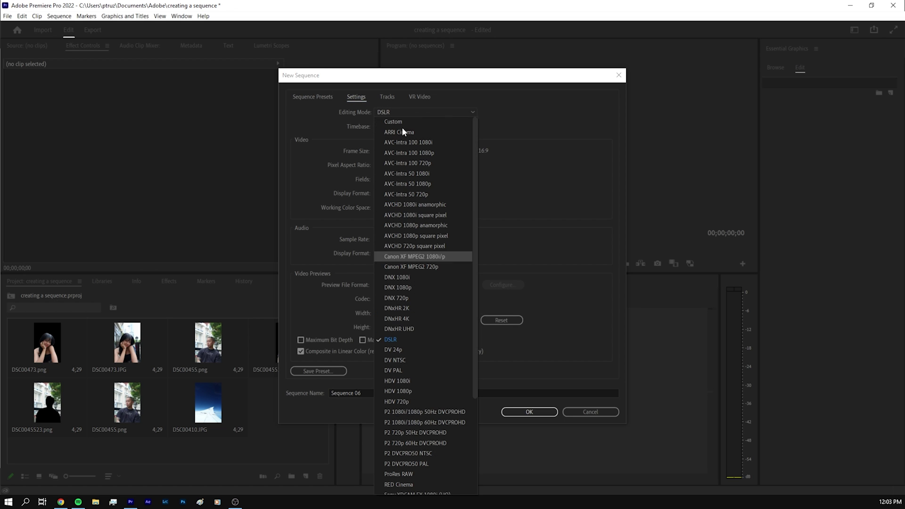
pyautogui.click(395, 122)
pyautogui.click(388, 150)
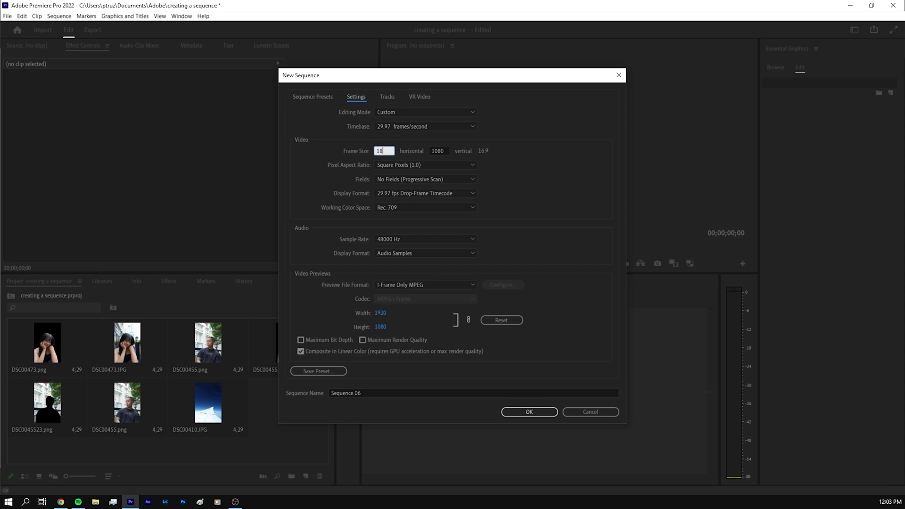
pyautogui.press('Return')
pyautogui.click(530, 412)
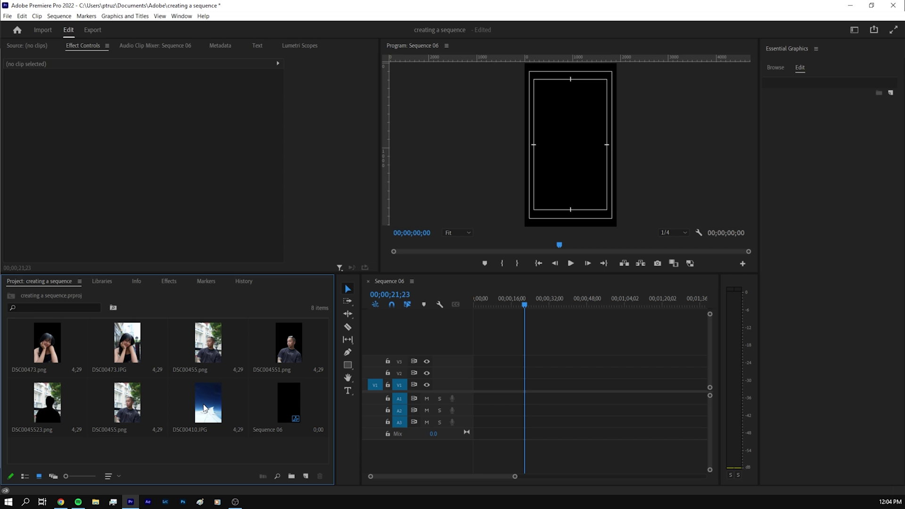
# Place sky photo DSC00410.JPG at the sequence start on V1 and scale it to 56
pyautogui.moveTo(210, 405); pyautogui.dragTo(618, 385)
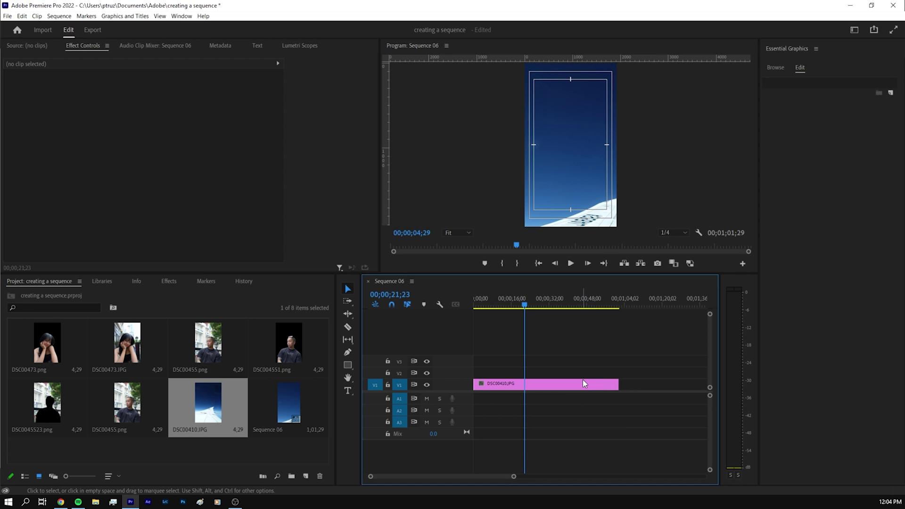
pyautogui.click(549, 380)
pyautogui.moveTo(150, 104); pyautogui.dragTo(118, 94)
pyautogui.click(587, 393)
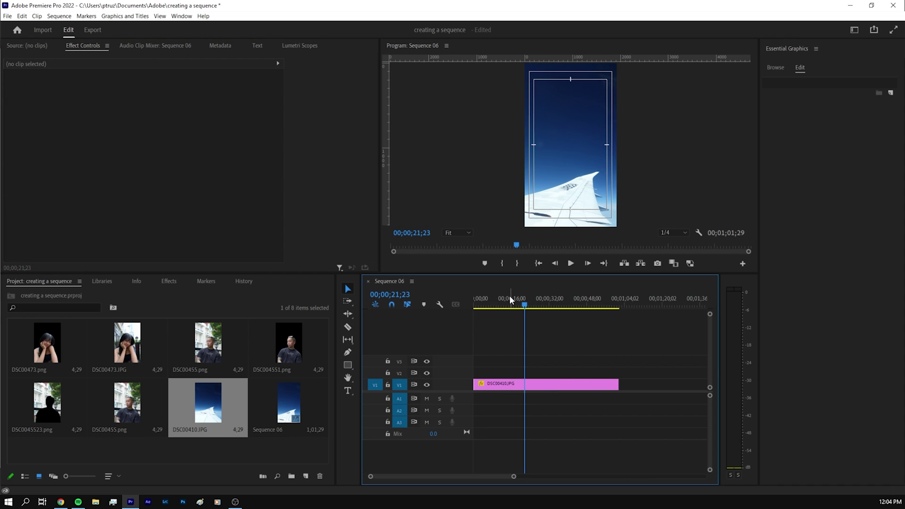
# Trim the sky clip's end back to about two seconds
pyautogui.moveTo(510, 297); pyautogui.dragTo(474, 306)
pyautogui.click(494, 307)
pyautogui.press('=')
pyautogui.press('space')
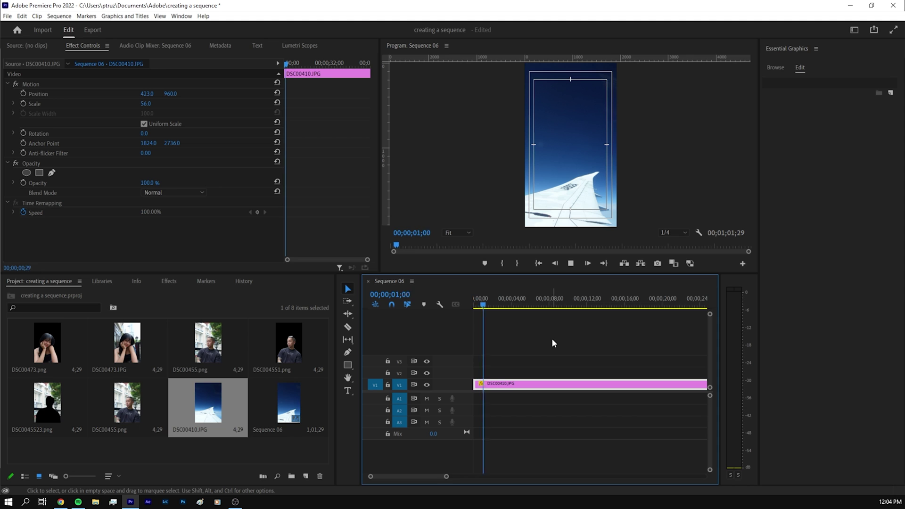
pyautogui.press('=')
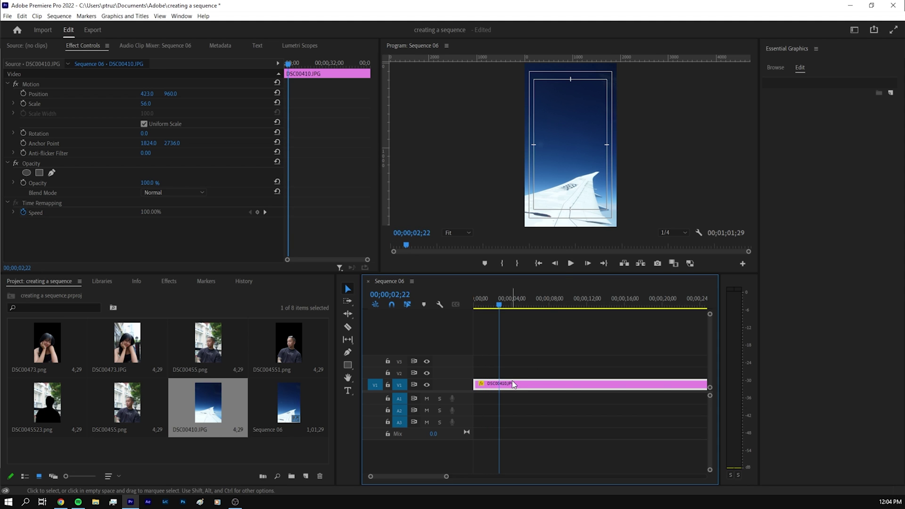
pyautogui.press('w')
pyautogui.press('Home')
# Place DSC004551.png on V2 starting at the one-second point
pyautogui.click(477, 307)
pyautogui.moveTo(477, 304); pyautogui.dragTo(486, 303)
pyautogui.press('=')
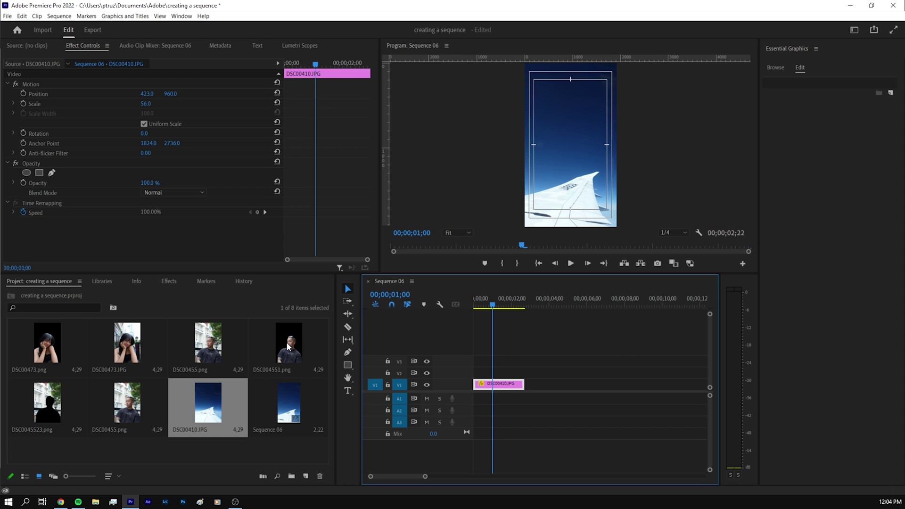
pyautogui.moveTo(289, 346); pyautogui.dragTo(518, 374)
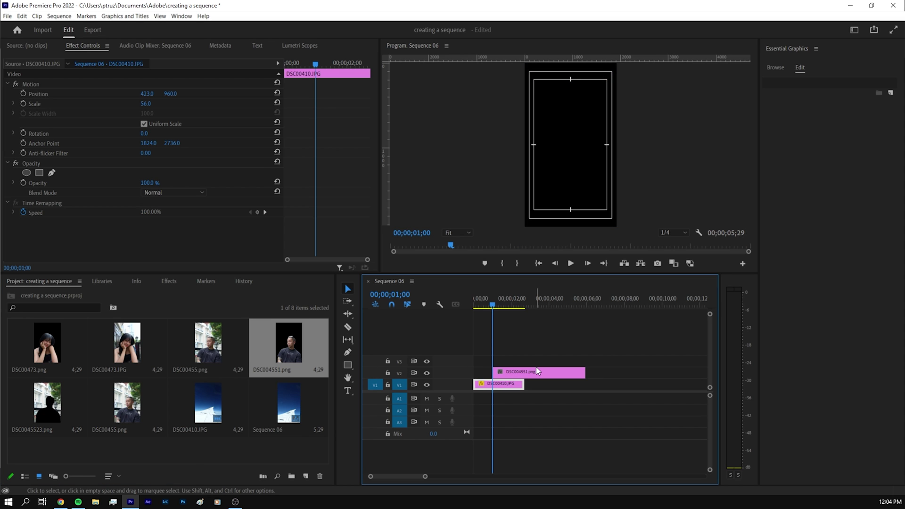
# Set the DSC004551.png cutout to frame size, giving scale 29.6
pyautogui.click(536, 370)
pyautogui.press('Right')
pyautogui.press('Right')
pyautogui.press('Right')
pyautogui.press('Right')
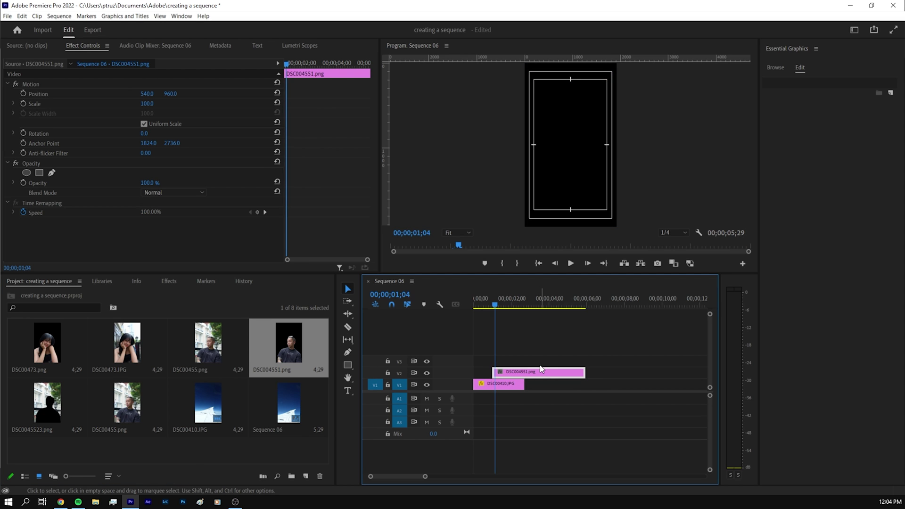
pyautogui.press('Right')
pyautogui.click(147, 104)
pyautogui.write('25')
pyautogui.press('Return')
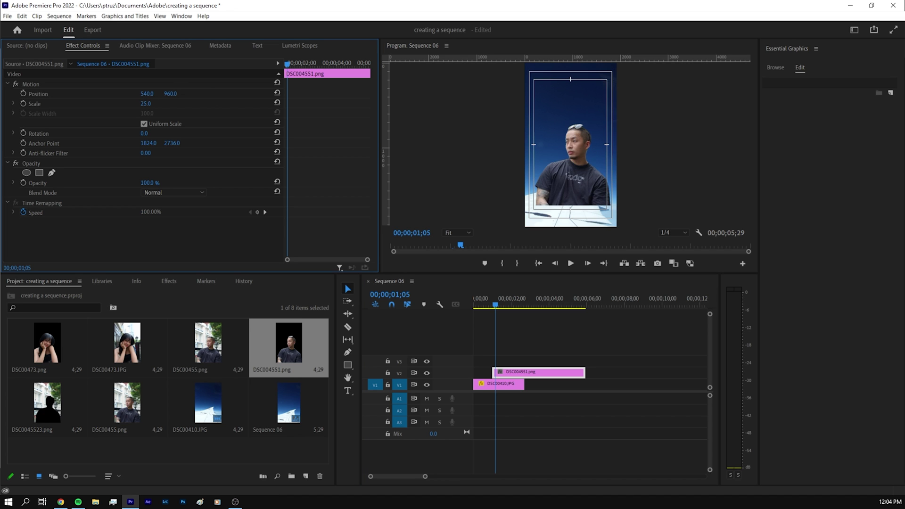
pyautogui.moveTo(146, 103); pyautogui.dragTo(167, 104)
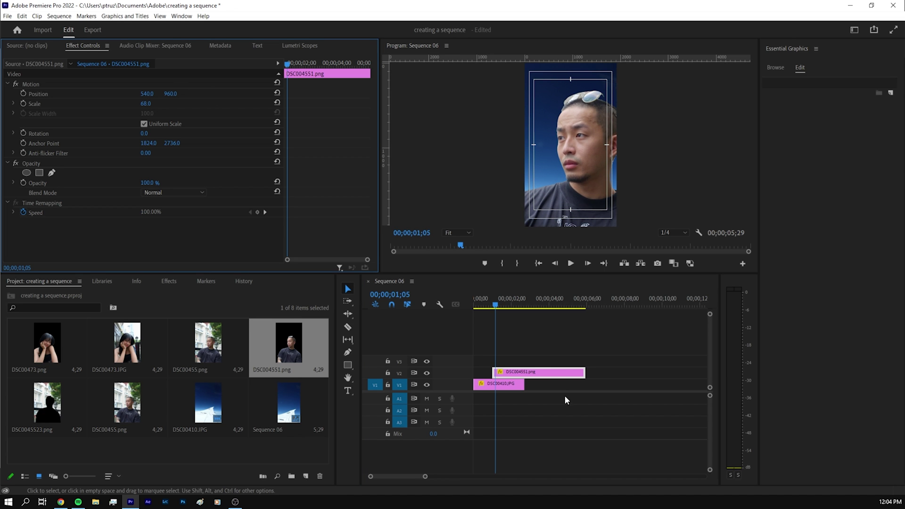
pyautogui.rightClick(564, 369)
pyautogui.click(589, 408)
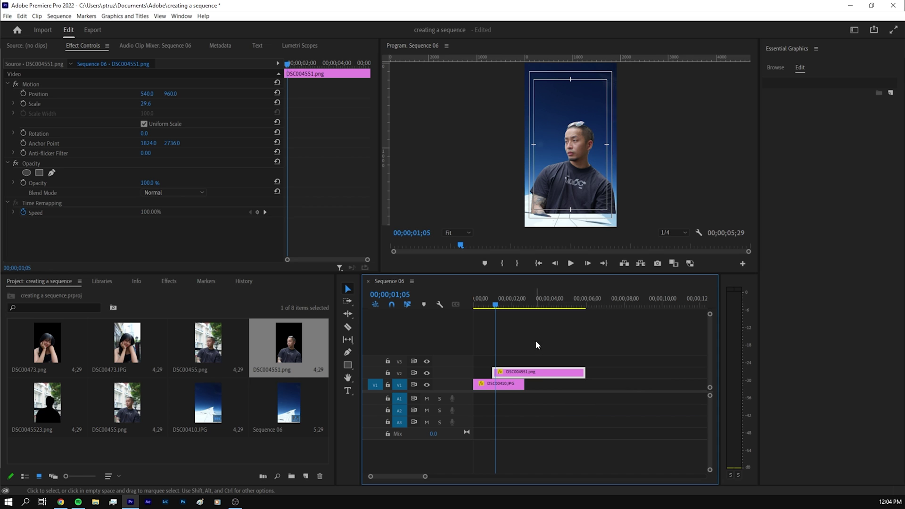
# Lower the cutout to position 540, 1118 and move it onto a new track V4
pyautogui.moveTo(171, 94); pyautogui.dragTo(203, 94)
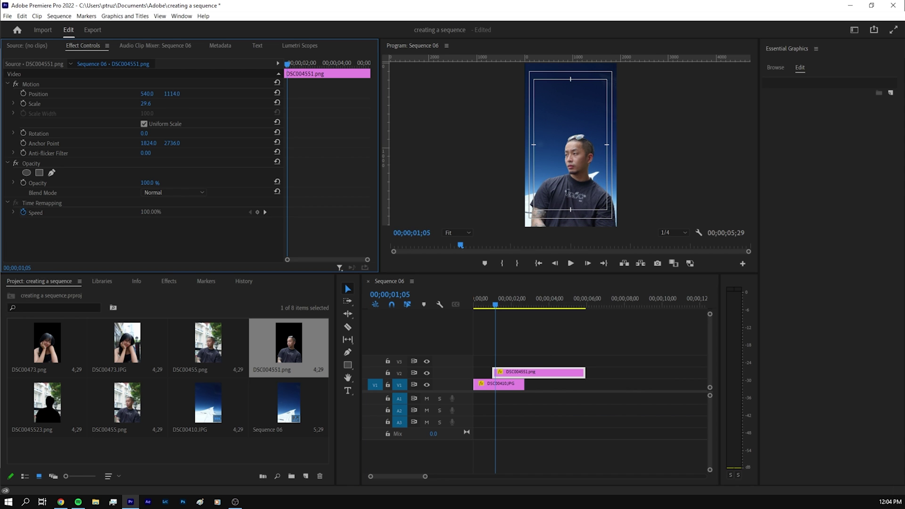
pyautogui.moveTo(543, 373); pyautogui.dragTo(541, 348)
pyautogui.click(535, 374)
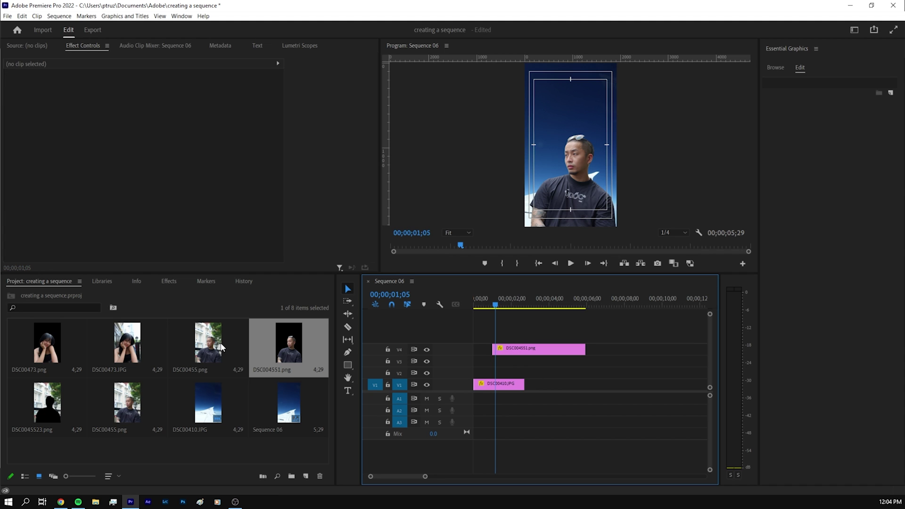
# Add DSC00455.png on track V3 and set it to frame size
pyautogui.moveTo(211, 347); pyautogui.dragTo(522, 361)
pyautogui.click(521, 348)
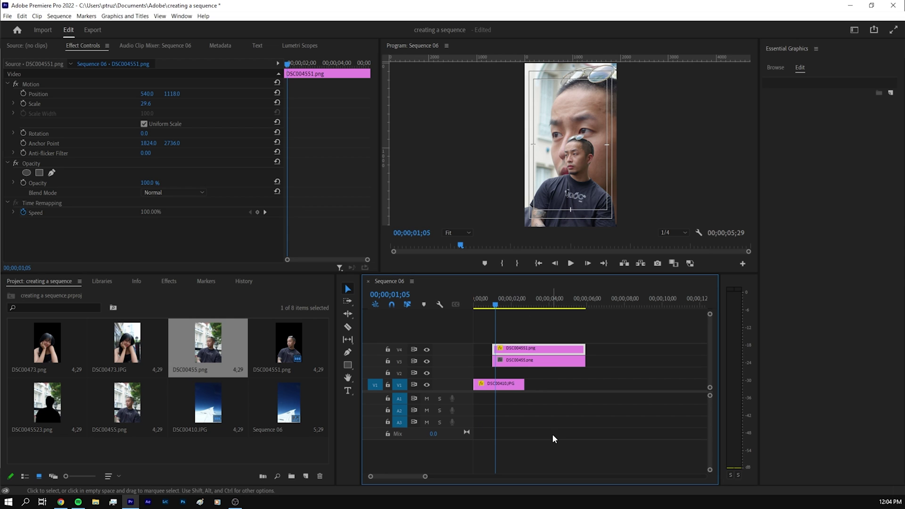
pyautogui.click(539, 362)
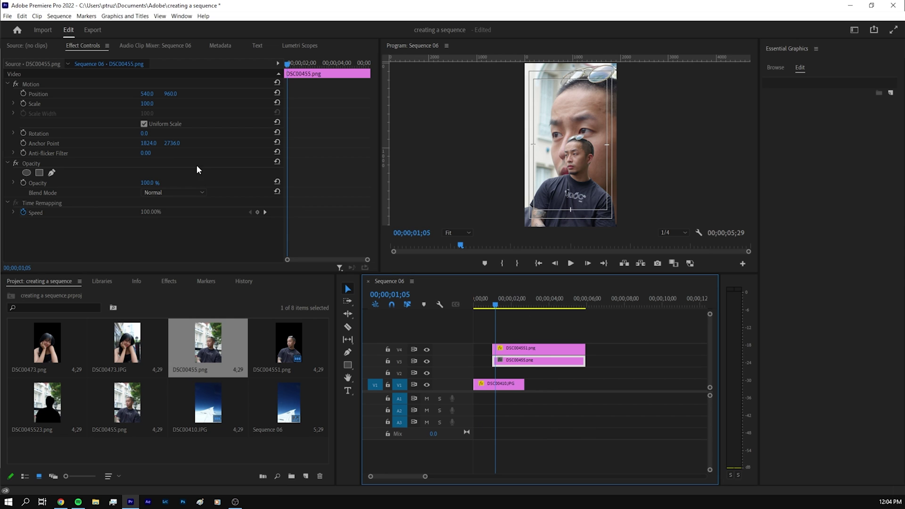
pyautogui.click(547, 351)
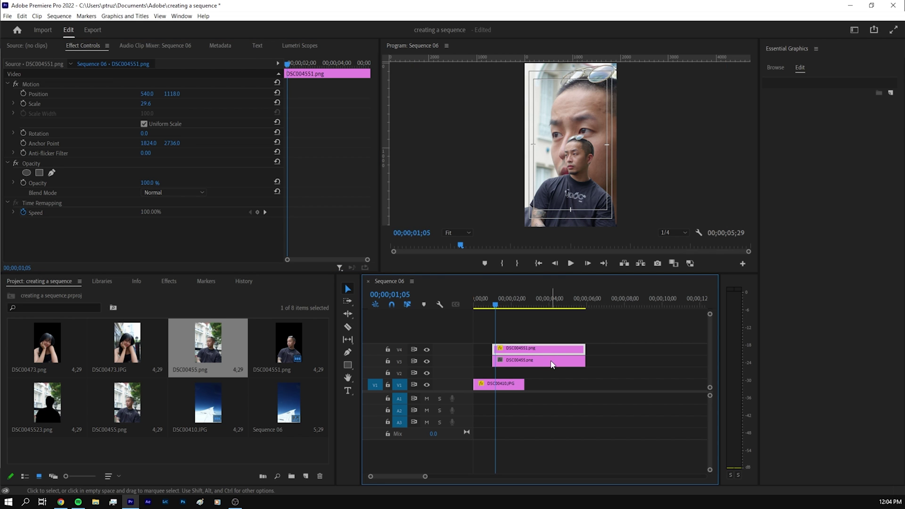
pyautogui.click(552, 364)
pyautogui.click(553, 347)
pyautogui.rightClick(554, 347)
pyautogui.click(508, 363)
pyautogui.rightClick(508, 363)
pyautogui.click(561, 409)
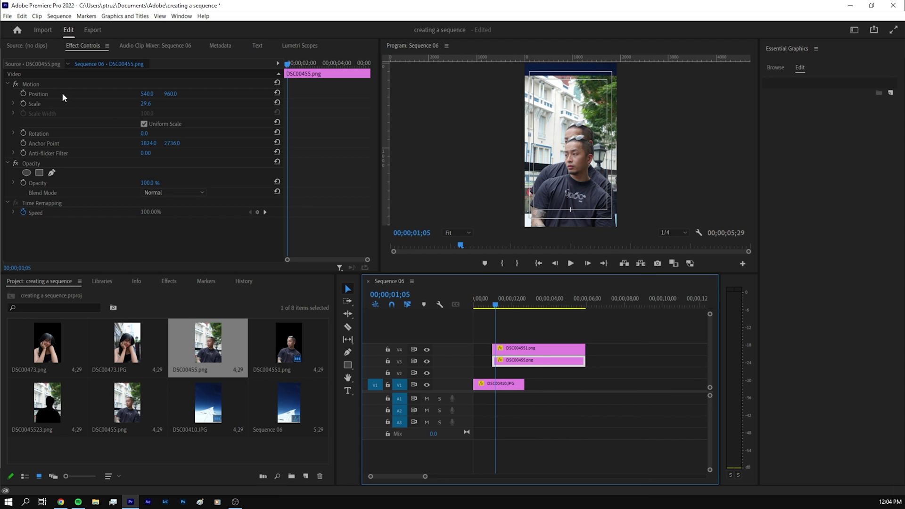
# Scale the DSC00455.png cutout up to 49.6
pyautogui.click(75, 84)
pyautogui.click(551, 348)
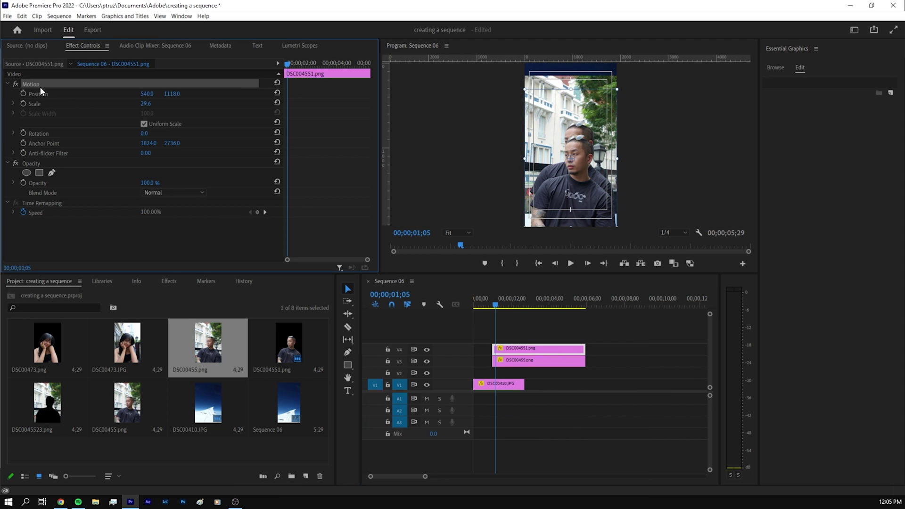
pyautogui.click(535, 364)
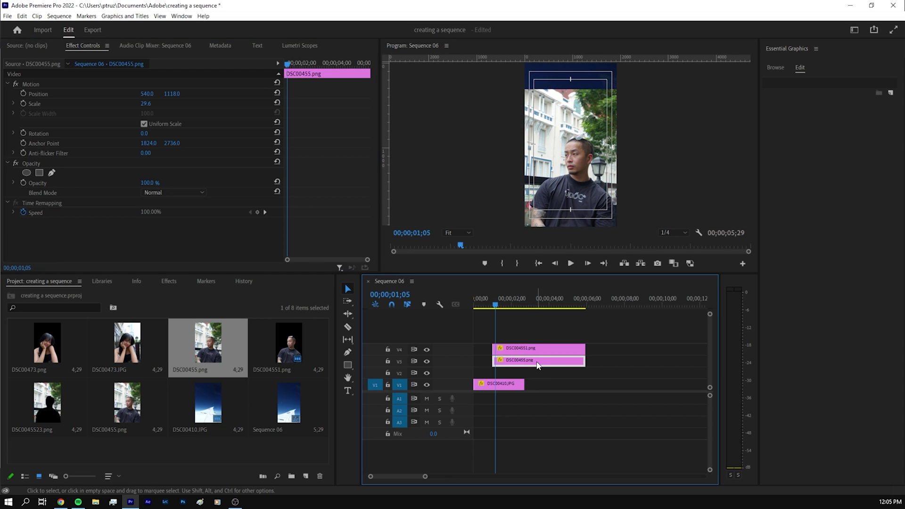
pyautogui.moveTo(146, 103); pyautogui.dragTo(153, 103)
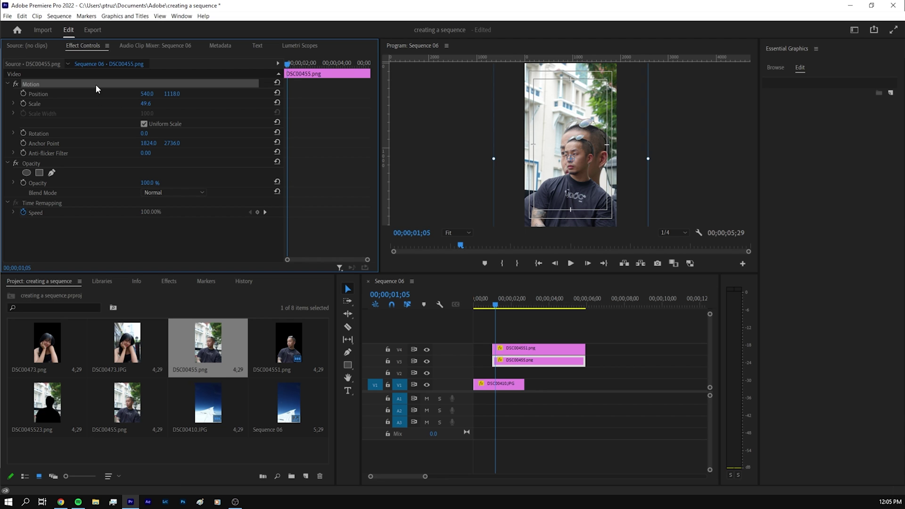
pyautogui.click(519, 352)
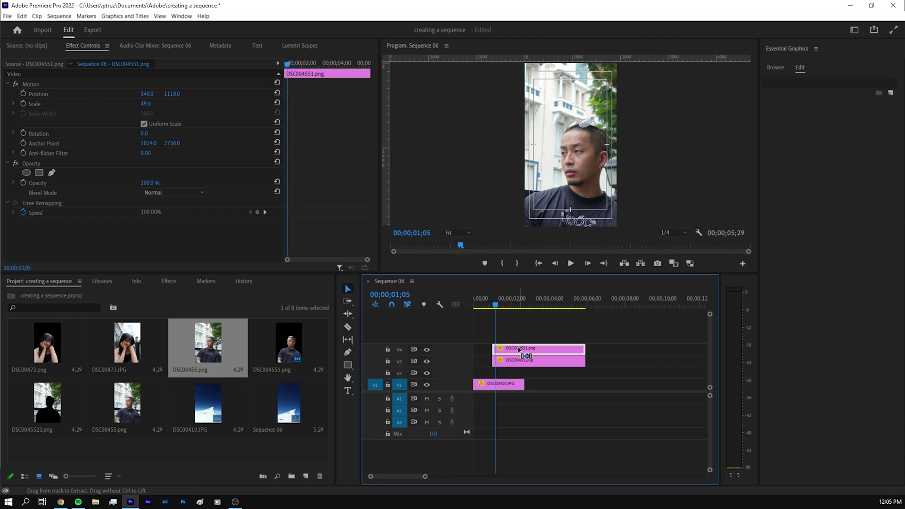
# Razor-cut the V3 and V4 cutout clips, delete their tails, and nudge V3 later
pyautogui.click(532, 361)
pyautogui.press('c')
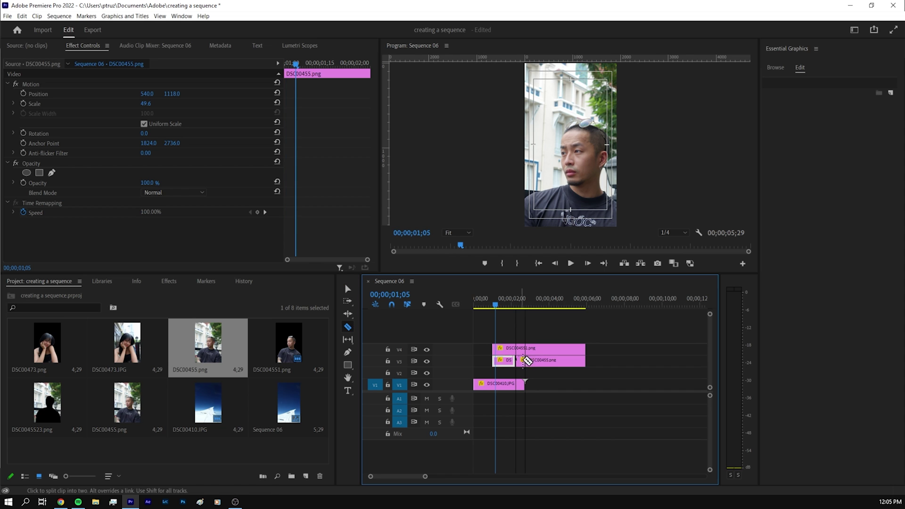
pyautogui.click(515, 362)
pyautogui.press('Delete')
pyautogui.click(520, 349)
pyautogui.press('Delete')
pyautogui.press('v')
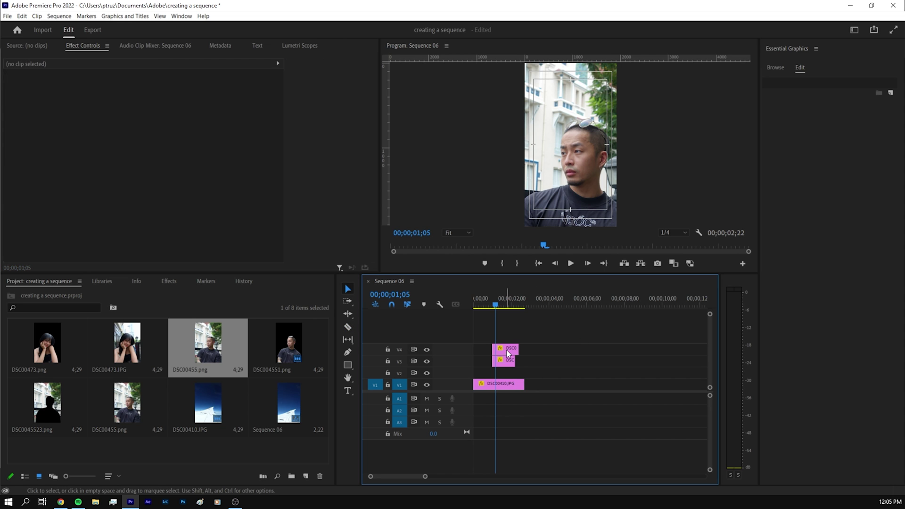
pyautogui.moveTo(503, 361); pyautogui.dragTo(513, 362)
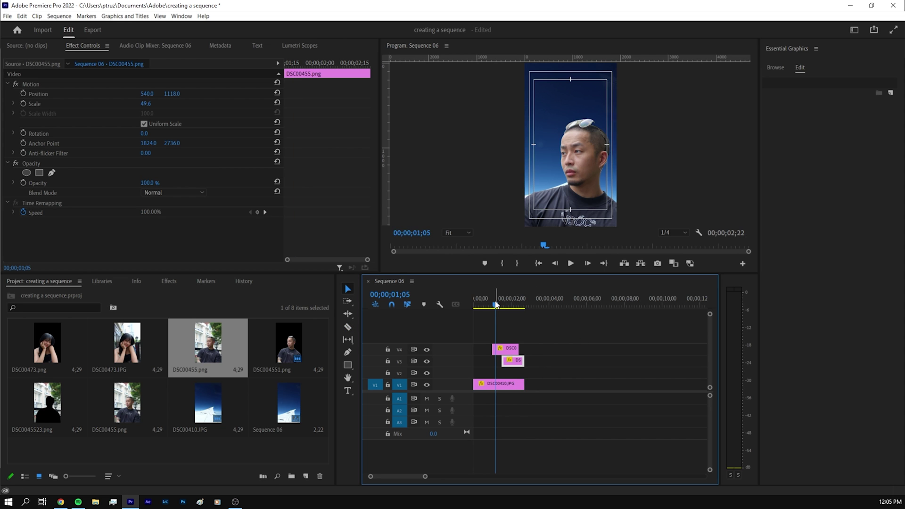
# Play the sequence from the start to review the cutout timing
pyautogui.moveTo(487, 303); pyautogui.dragTo(467, 306)
pyautogui.press('space')
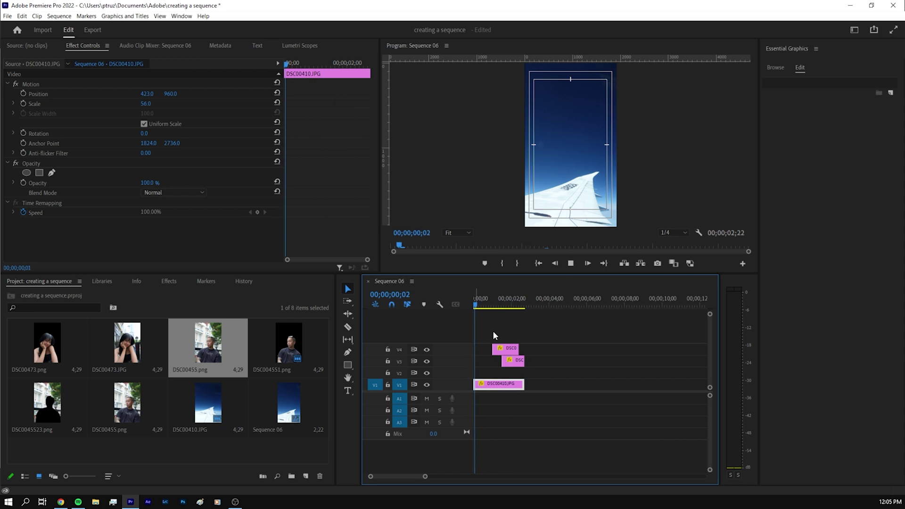
pyautogui.press('space')
pyautogui.press('=')
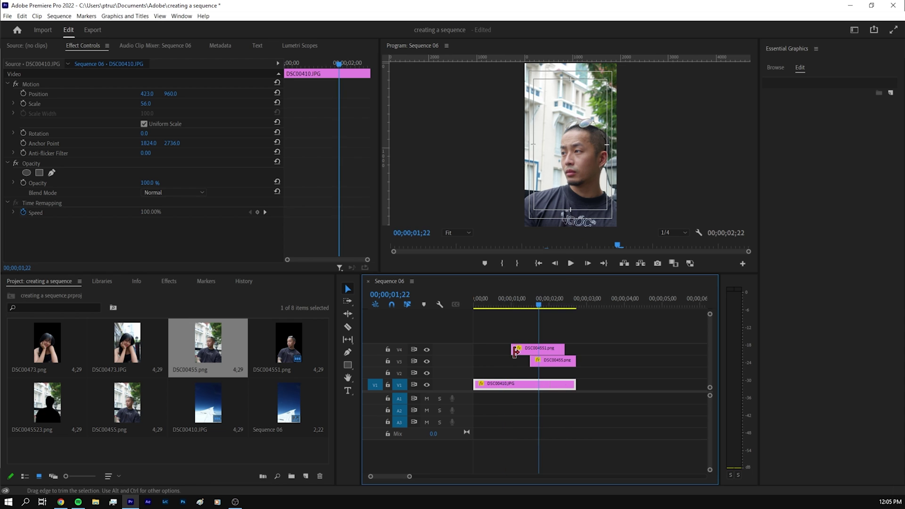
pyautogui.moveTo(531, 308); pyautogui.dragTo(481, 304)
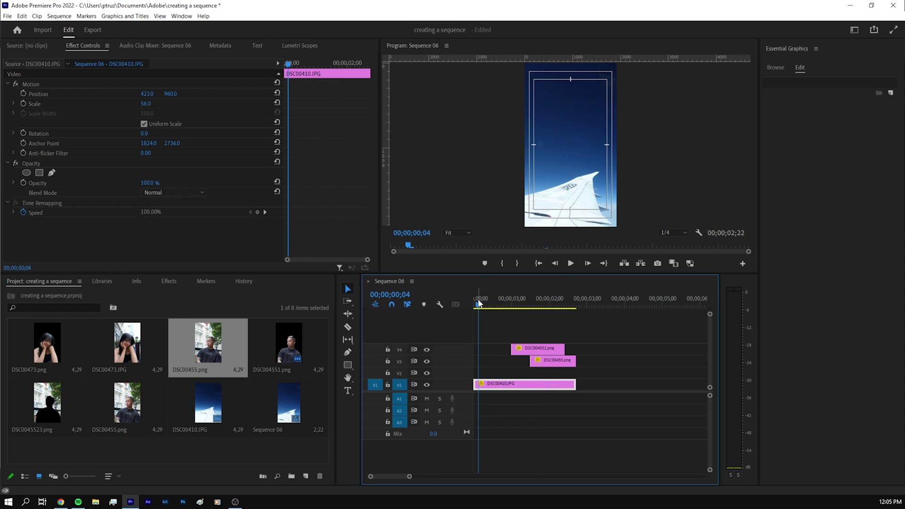
pyautogui.press('space')
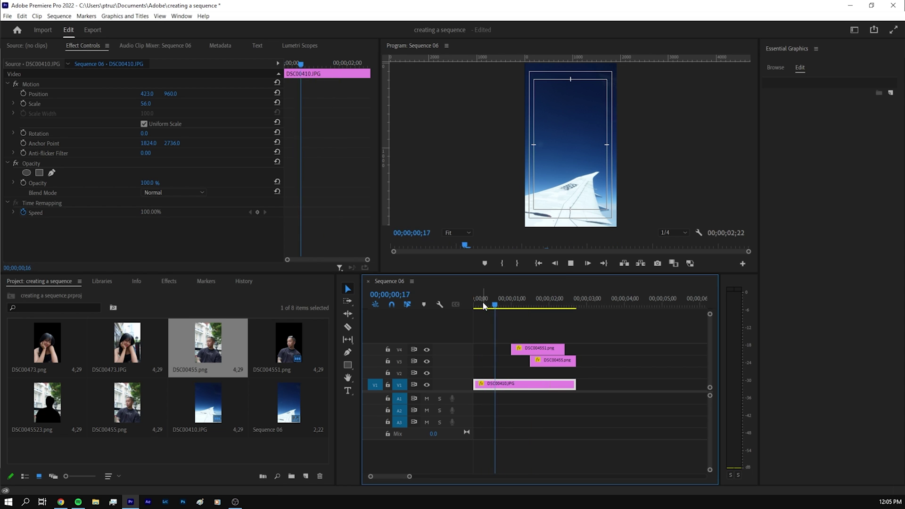
pyautogui.press('Home')
pyautogui.press('space')
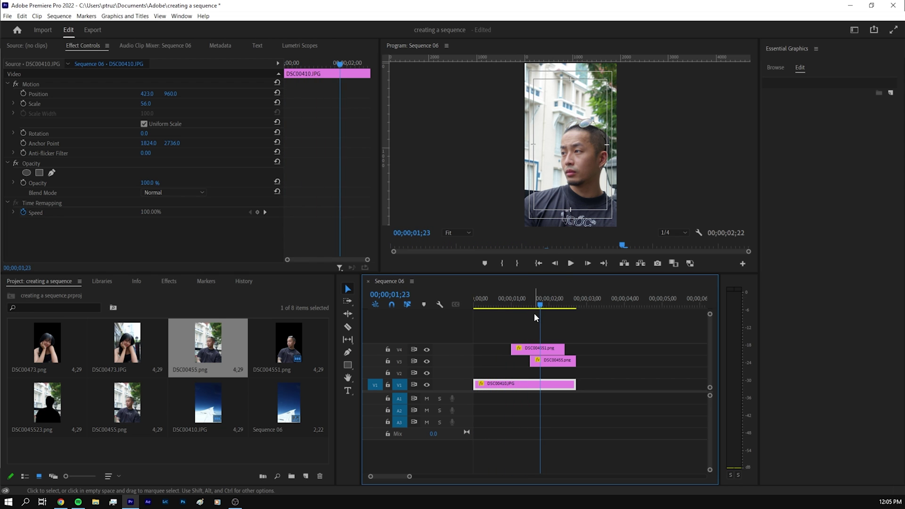
# Move DSC004551.png to the start, DSC00455.png to about 0;08, and reposition the sky clip
pyautogui.moveTo(526, 348); pyautogui.dragTo(488, 322)
pyautogui.press('Home')
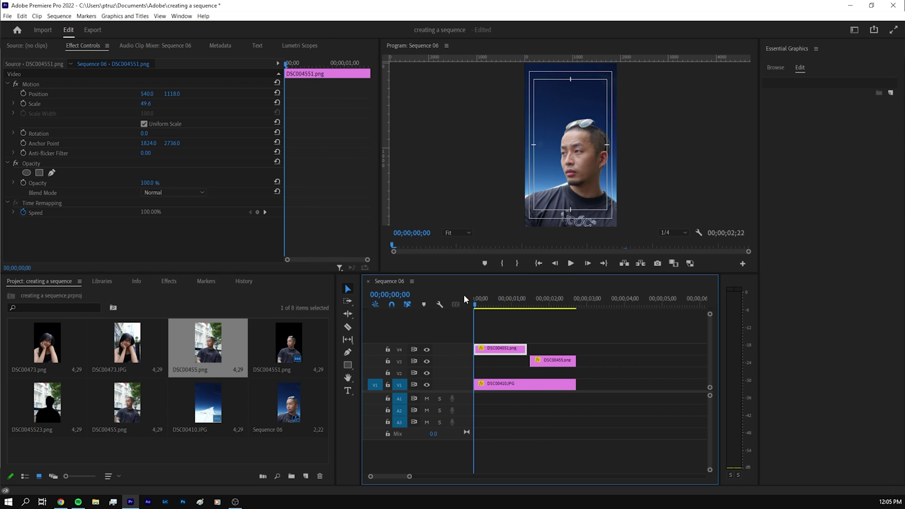
pyautogui.moveTo(564, 361); pyautogui.dragTo(530, 381)
pyautogui.moveTo(552, 317); pyautogui.dragTo(486, 360)
pyautogui.moveTo(504, 360); pyautogui.dragTo(575, 361)
pyautogui.moveTo(499, 383); pyautogui.dragTo(490, 383)
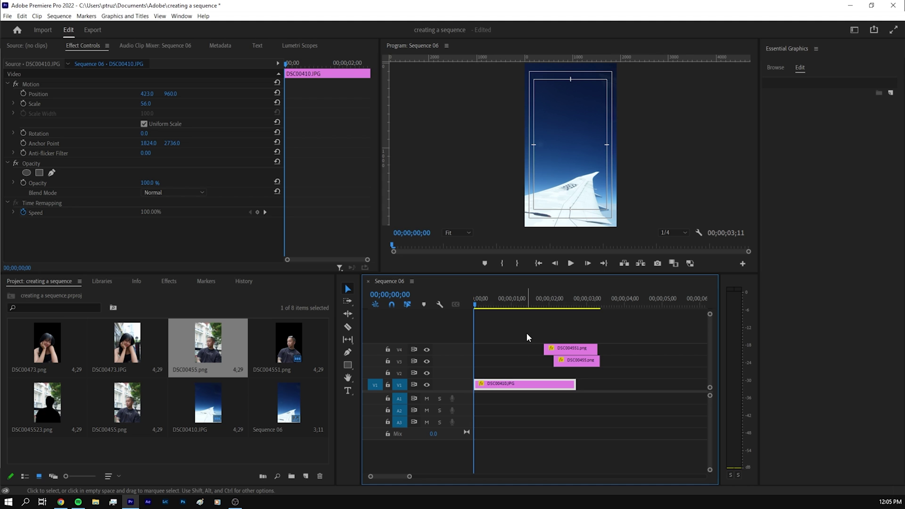
pyautogui.moveTo(575, 334); pyautogui.dragTo(503, 352)
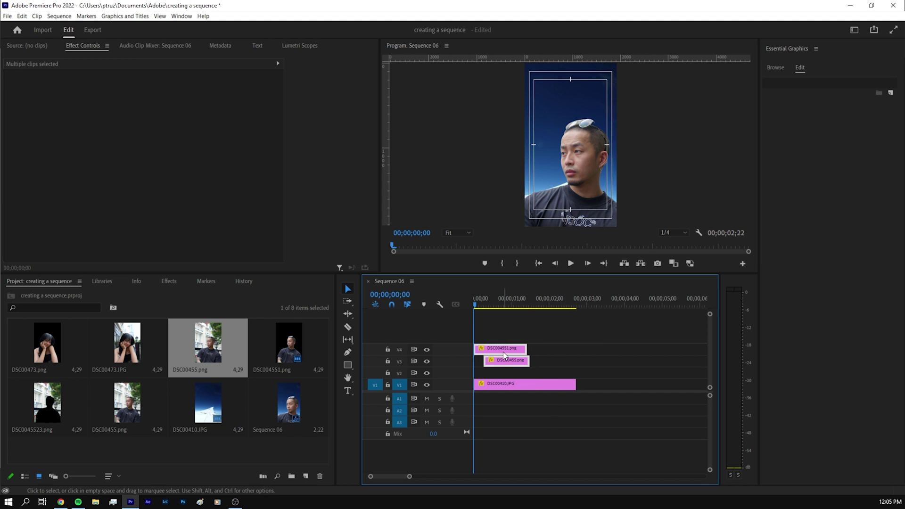
pyautogui.click(512, 386)
pyautogui.moveTo(511, 386); pyautogui.dragTo(553, 384)
# Start DSC004551.png near 0;08, shorten DSC00455.png, and butt the sky clip against its end
pyautogui.moveTo(494, 350); pyautogui.dragTo(507, 352)
pyautogui.moveTo(480, 307); pyautogui.dragTo(520, 307)
pyautogui.moveTo(529, 361); pyautogui.dragTo(506, 358)
pyautogui.moveTo(520, 307); pyautogui.dragTo(463, 316)
pyautogui.moveTo(550, 385); pyautogui.dragTo(528, 383)
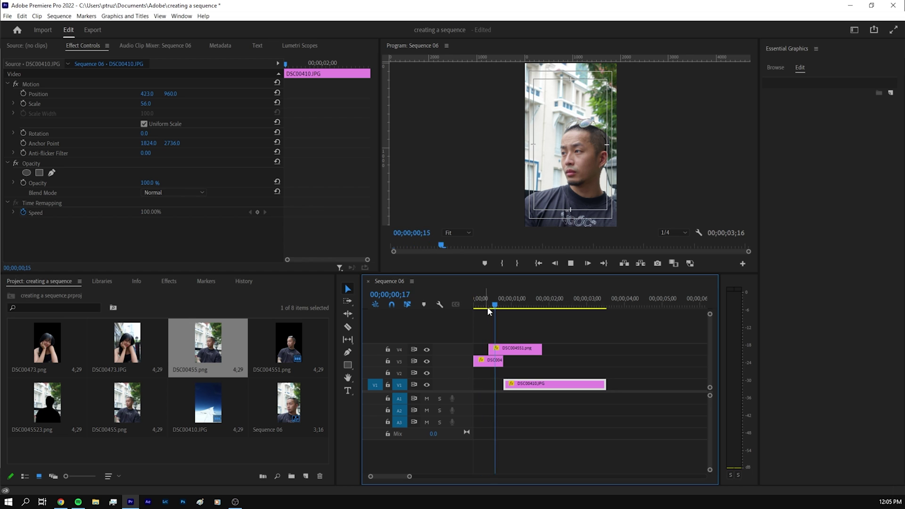
pyautogui.moveTo(489, 311); pyautogui.dragTo(460, 309)
pyautogui.press('space')
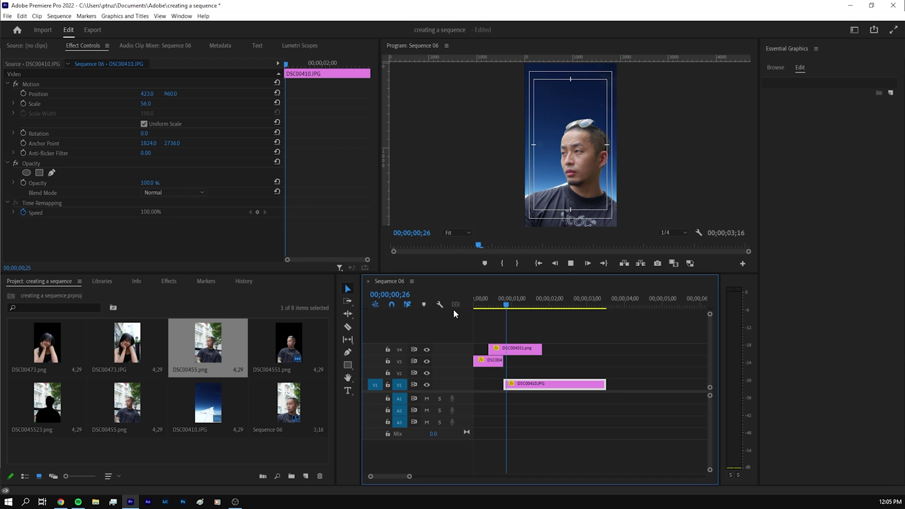
pyautogui.press('space')
# Move the sky clip 18 frames later and trim DSC004551.png's start later
pyautogui.moveTo(518, 383); pyautogui.dragTo(540, 382)
pyautogui.moveTo(508, 304); pyautogui.dragTo(464, 307)
pyautogui.press('space')
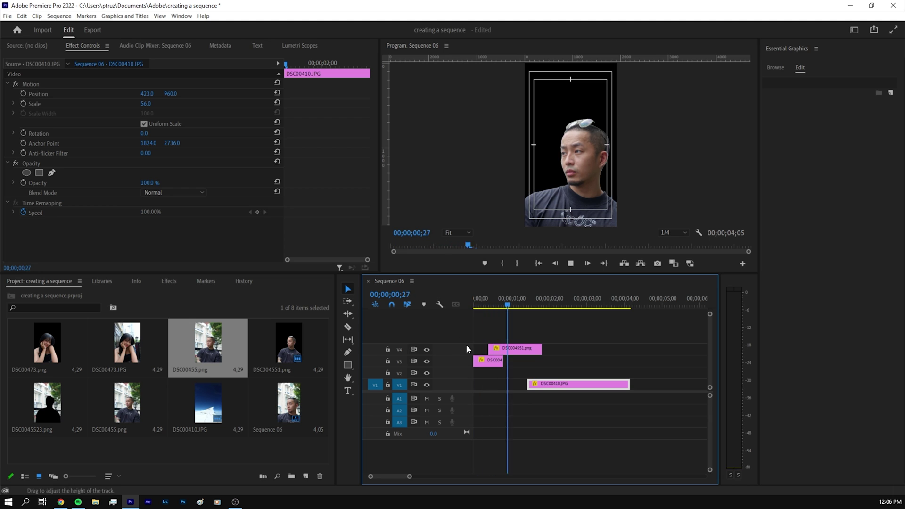
pyautogui.press('space')
pyautogui.moveTo(490, 349); pyautogui.dragTo(527, 350)
pyautogui.press('space')
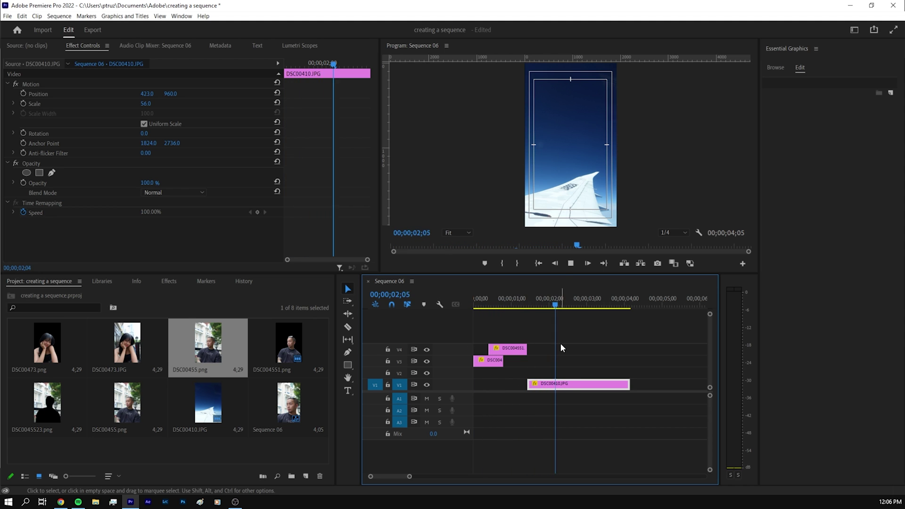
# Snap the sky clip right after DSC00455.png and play back the 3;16 sequence
pyautogui.moveTo(543, 304); pyautogui.dragTo(437, 315)
pyautogui.moveTo(566, 384); pyautogui.dragTo(542, 379)
pyautogui.press('space')
pyautogui.click(548, 344)
pyautogui.click(478, 305)
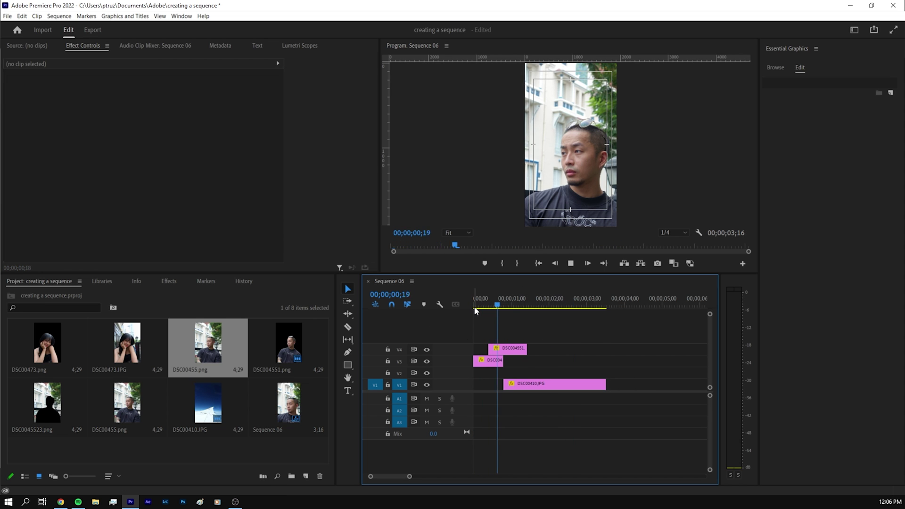
pyautogui.click(514, 383)
pyautogui.press('space')
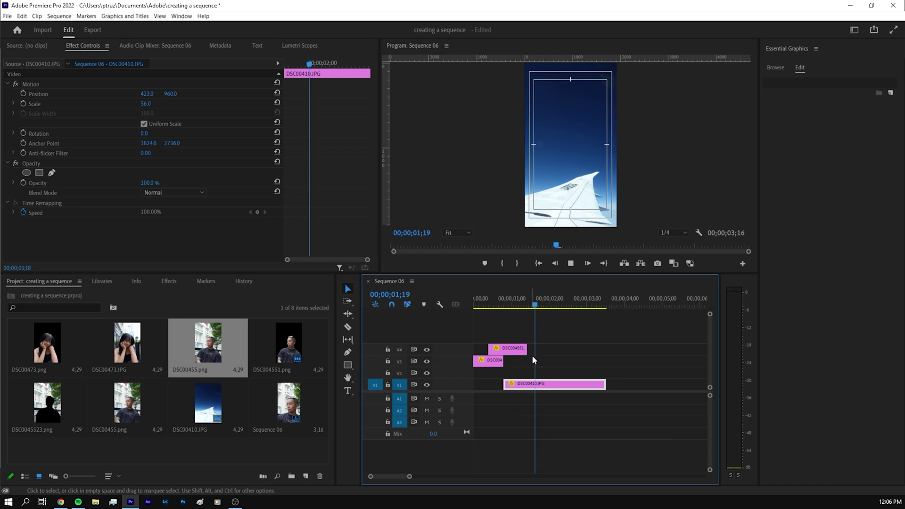
pyautogui.press('space')
# Add DSC00473.png to V4 at the playhead, fit it to the frame, and enlarge slightly
pyautogui.moveTo(62, 360); pyautogui.dragTo(577, 351)
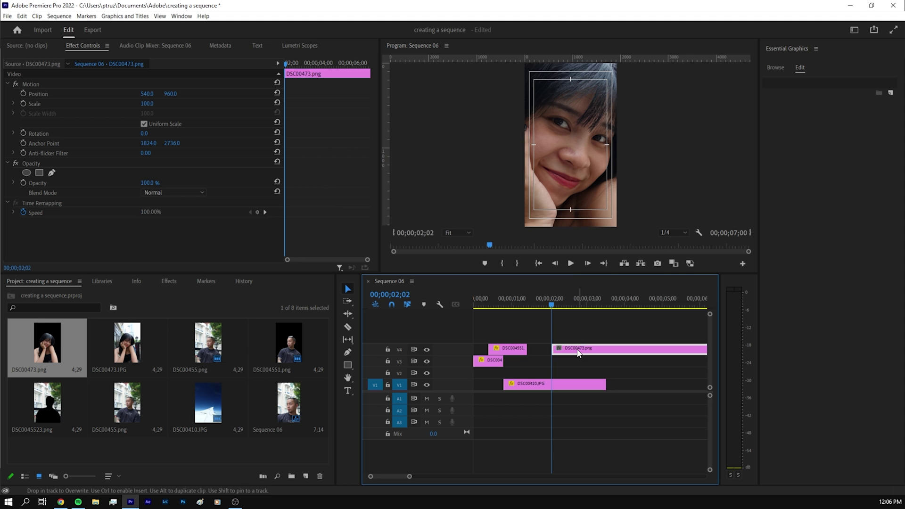
pyautogui.rightClick(578, 351)
pyautogui.click(621, 409)
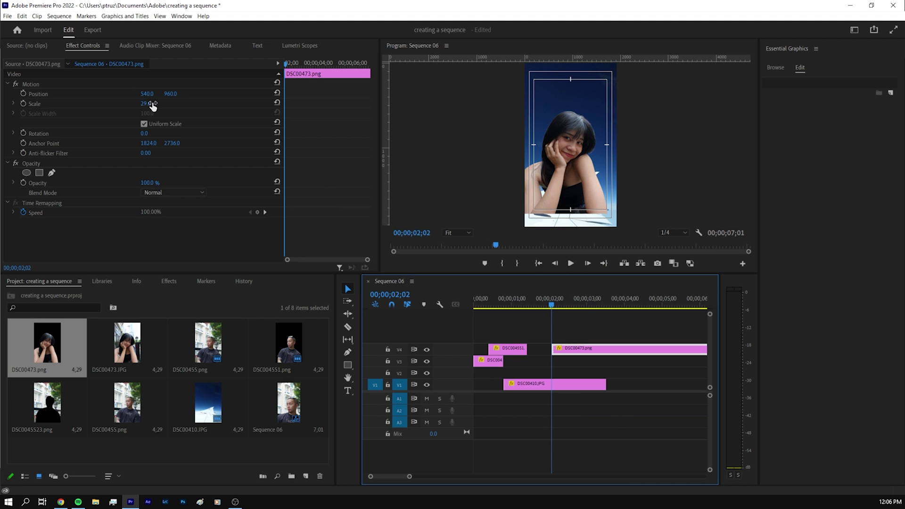
pyautogui.moveTo(152, 105); pyautogui.dragTo(156, 105)
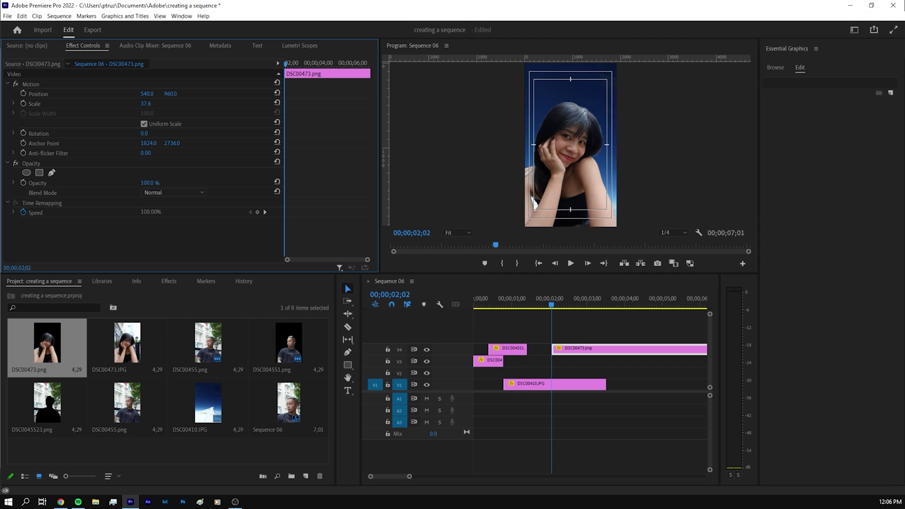
# Add DSC00473.JPG to V3 below the cutout and fit it to the frame at scale 37.6
pyautogui.moveTo(127, 343); pyautogui.dragTo(563, 365)
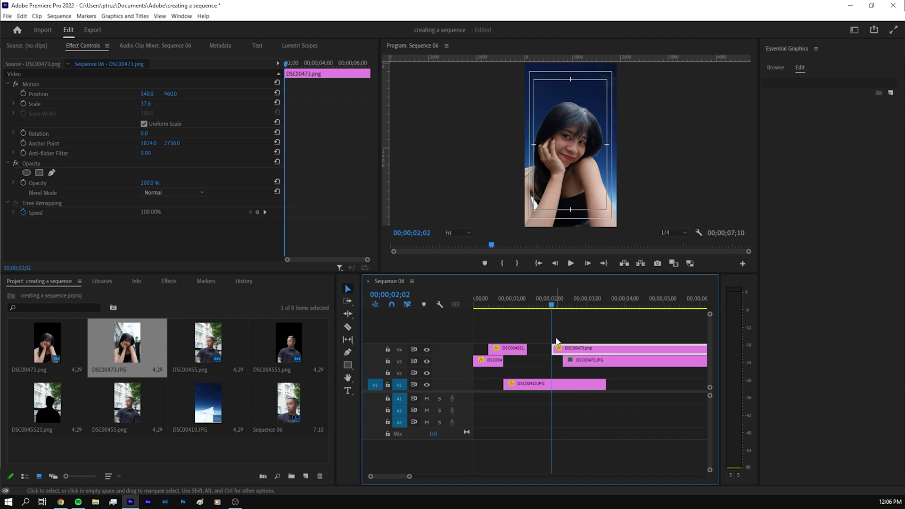
pyautogui.moveTo(556, 308); pyautogui.dragTo(580, 307)
pyautogui.rightClick(593, 358)
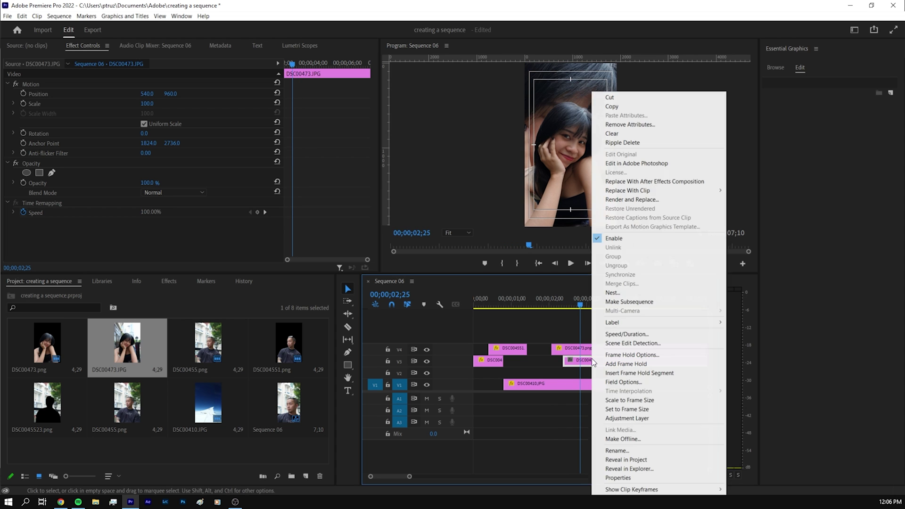
pyautogui.click(622, 409)
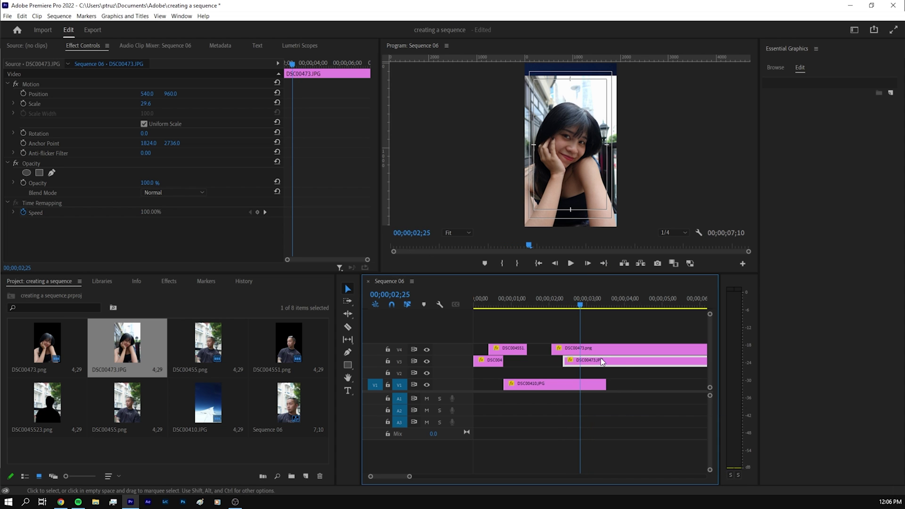
pyautogui.click(587, 353)
pyautogui.click(40, 84)
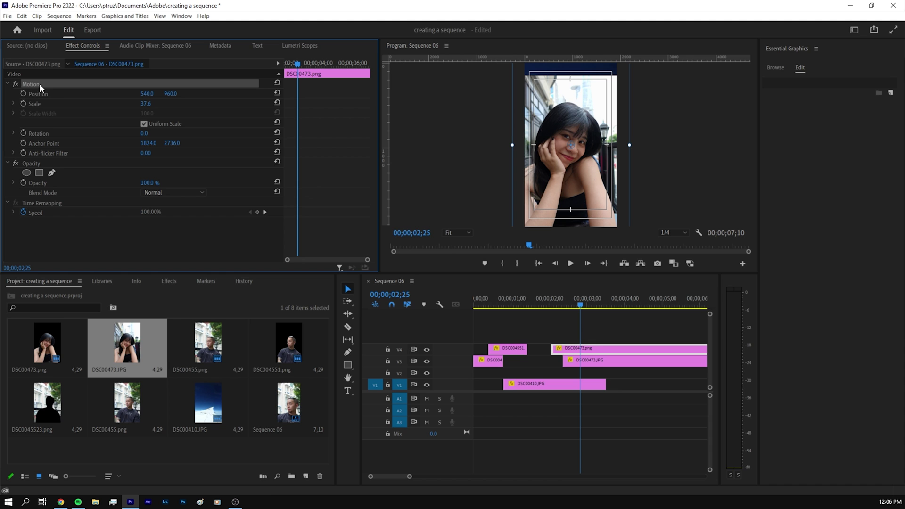
pyautogui.click(604, 363)
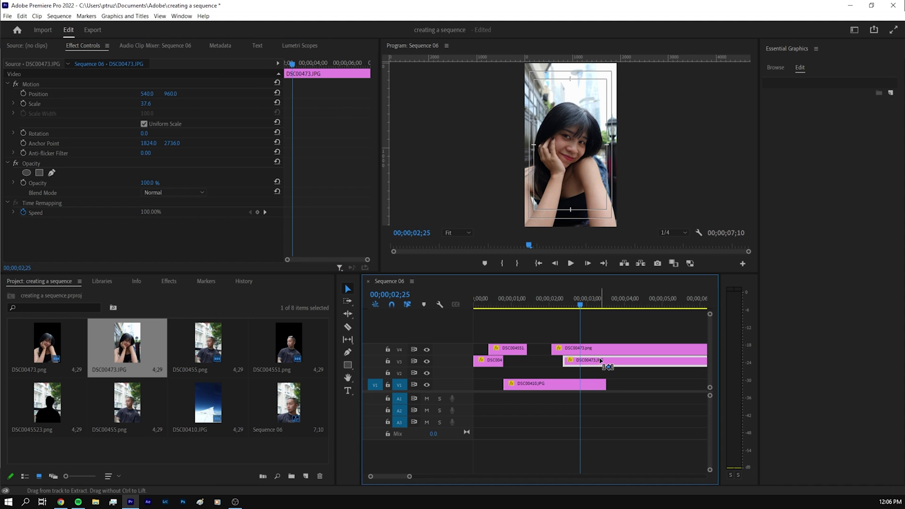
# Play the sequence from the start to preview the cutout collage
pyautogui.moveTo(581, 302); pyautogui.dragTo(452, 290)
pyautogui.press('space')
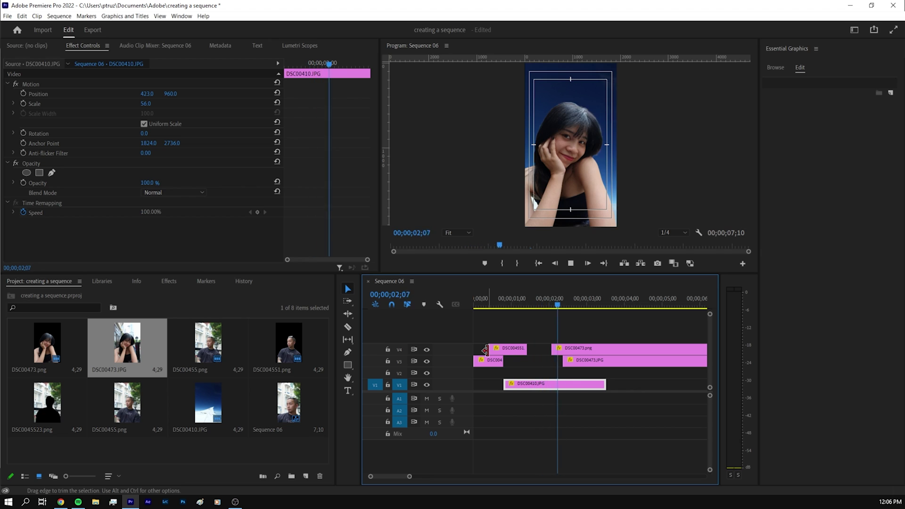
pyautogui.press('space')
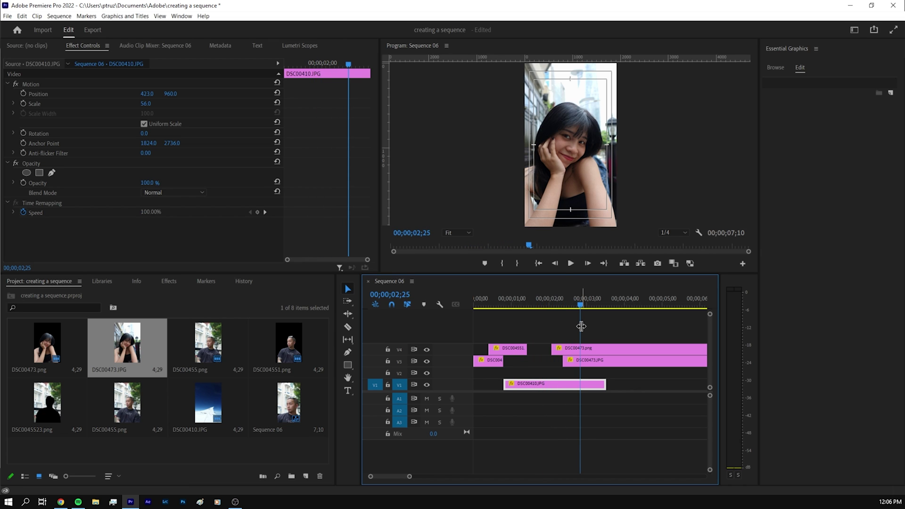
# Preview the sequence from the start to review the current cutout timing
pyautogui.moveTo(579, 304); pyautogui.dragTo(444, 304)
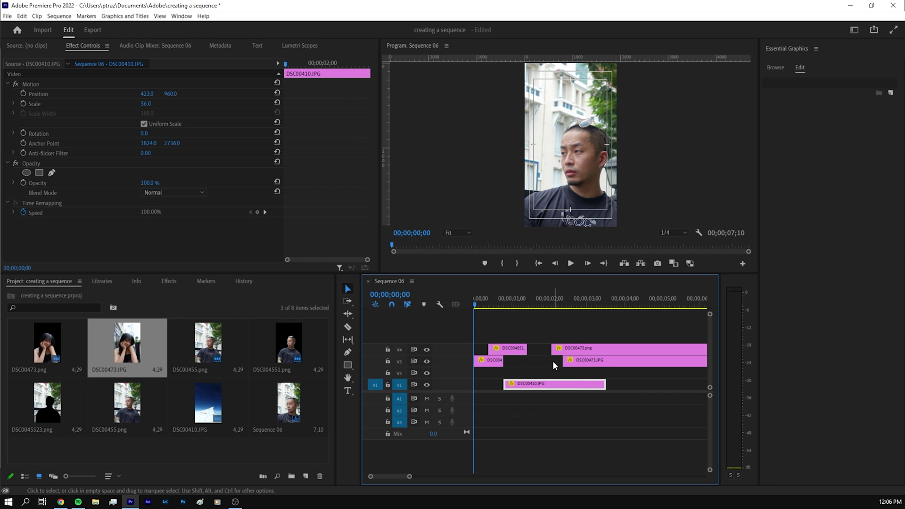
pyautogui.press('space')
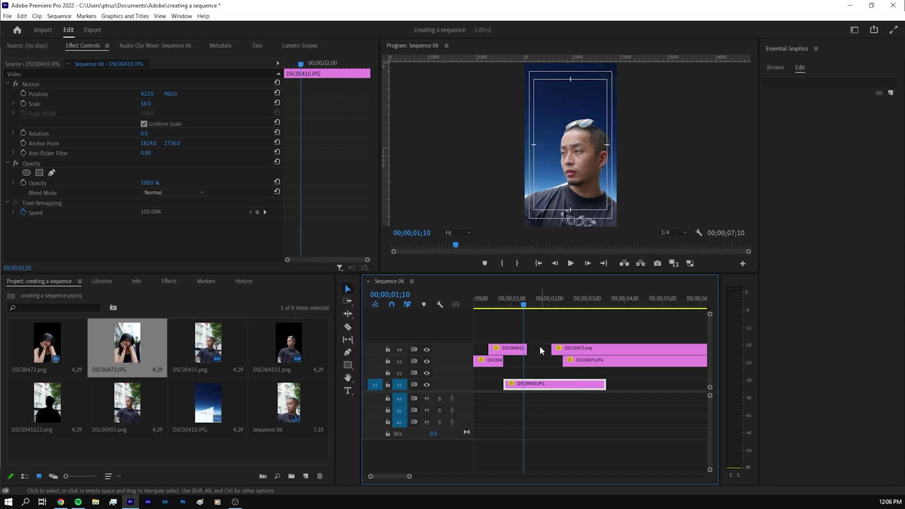
pyautogui.press('space')
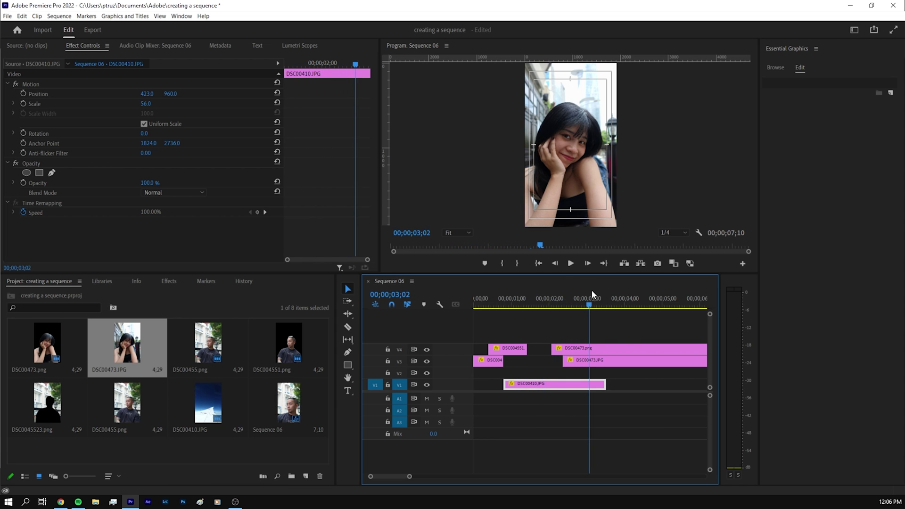
pyautogui.click(575, 311)
pyautogui.press('Home')
pyautogui.press('space')
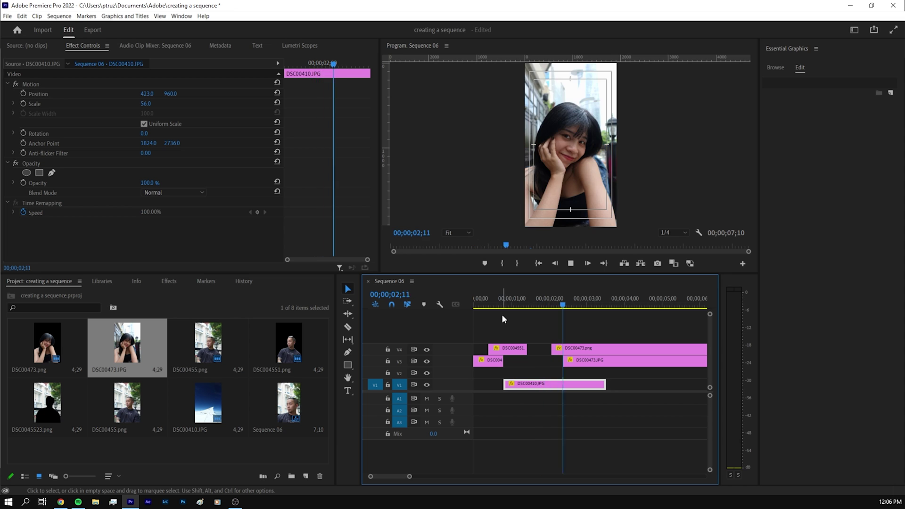
pyautogui.press('space')
pyautogui.press('Home')
# Shift the DSC00473.JPG clip on V3 slightly later and play it back
pyautogui.moveTo(573, 361); pyautogui.dragTo(599, 362)
pyautogui.press('space')
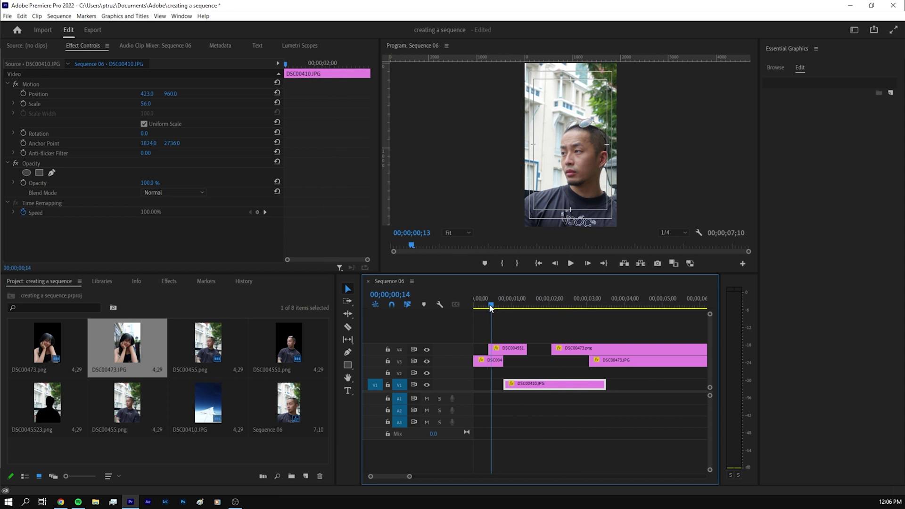
pyautogui.press('Home')
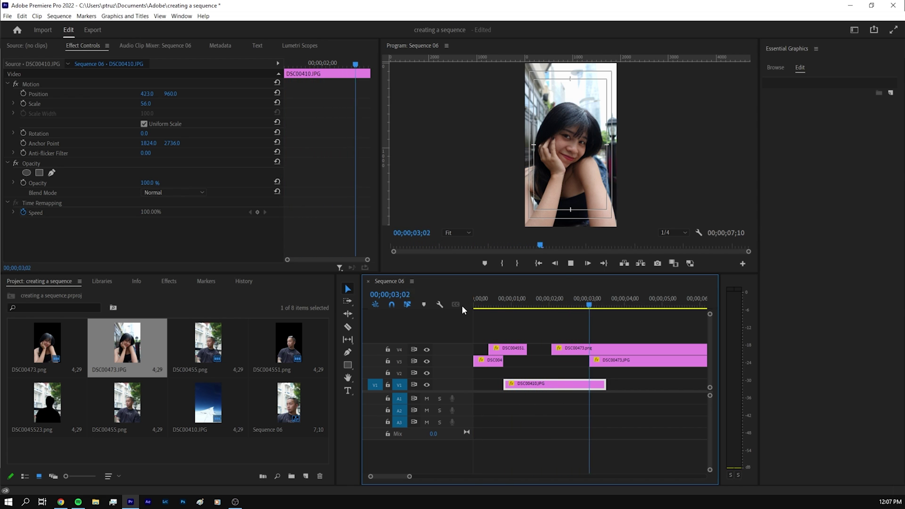
# Replay the sequence to check the girl's delayed entry, stopping at the man's photo
pyautogui.click(472, 305)
pyautogui.press('space')
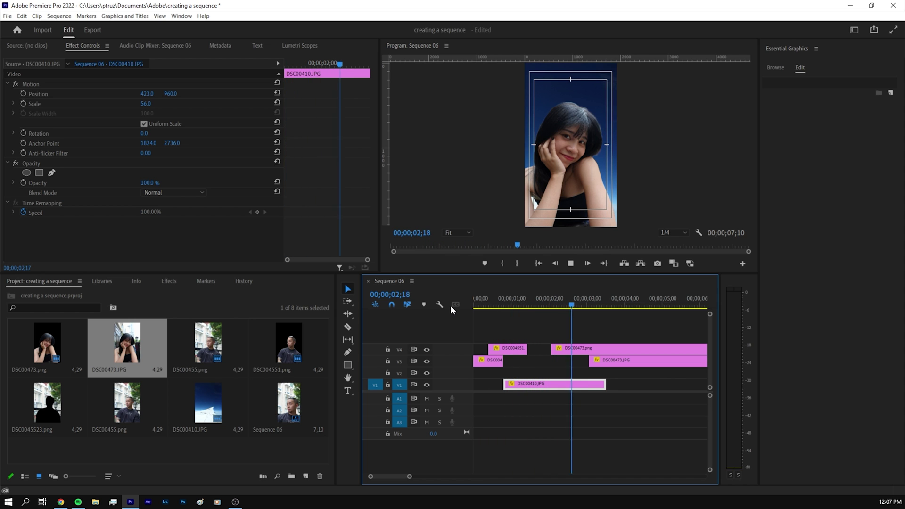
pyautogui.press('Home')
pyautogui.press('space')
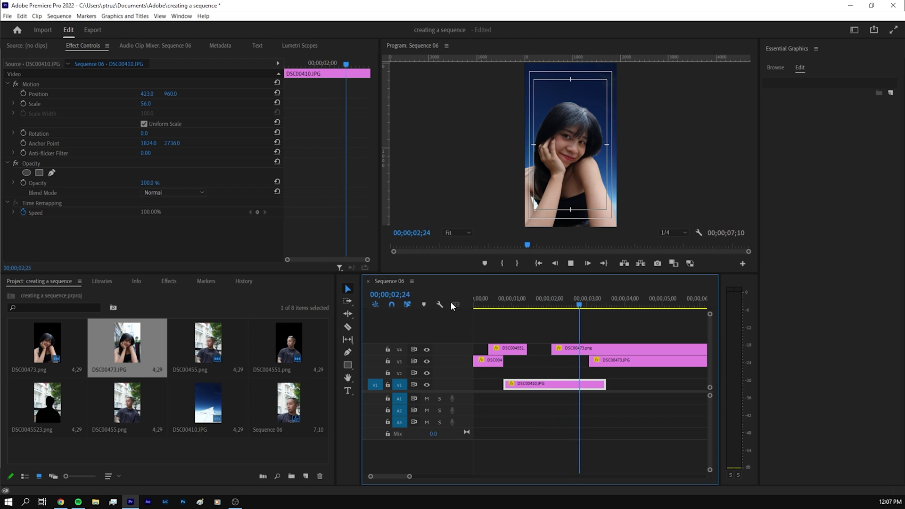
pyautogui.press('space')
pyautogui.moveTo(511, 309)
pyautogui.mouseDown()
pyautogui.moveTo(543, 309)
pyautogui.moveTo(509, 309)
pyautogui.mouseUp()
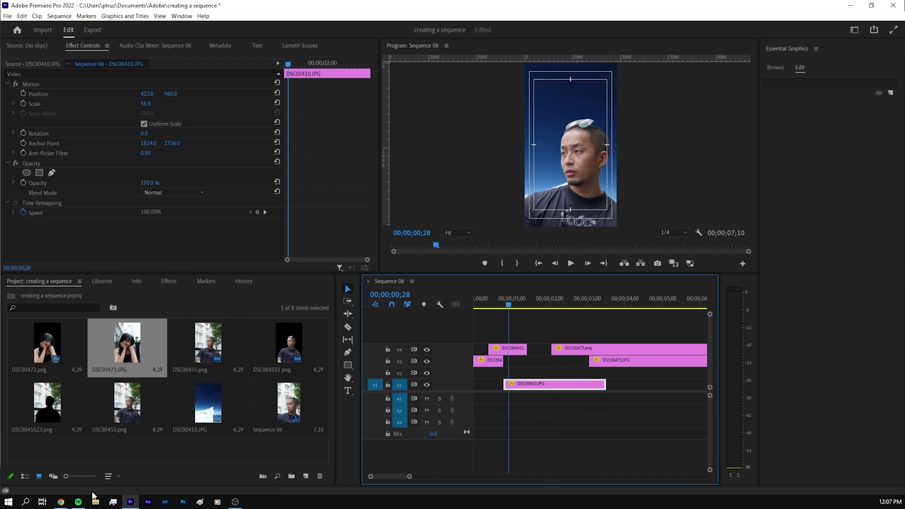
pyautogui.click(96, 503)
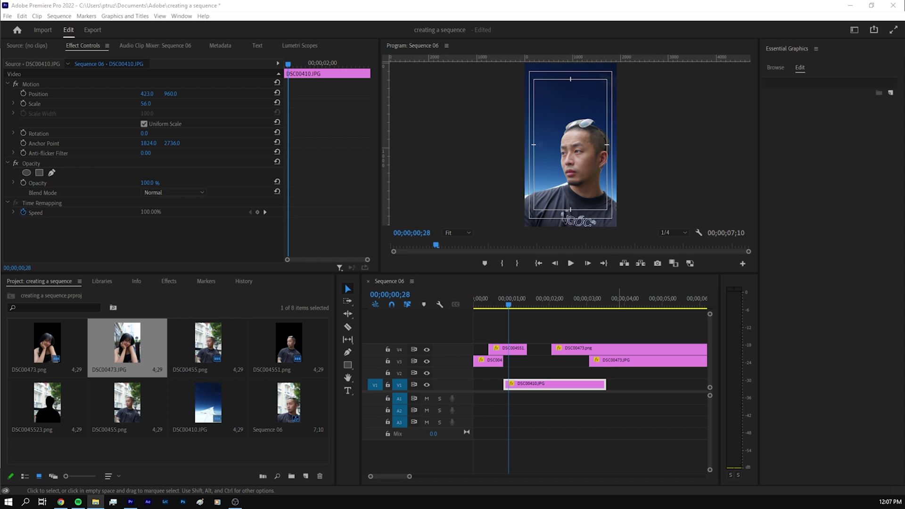
# Import grunge-texture-3.jpg from File Explorer into the Project panel
pyautogui.moveTo(336, 269); pyautogui.dragTo(165, 441)
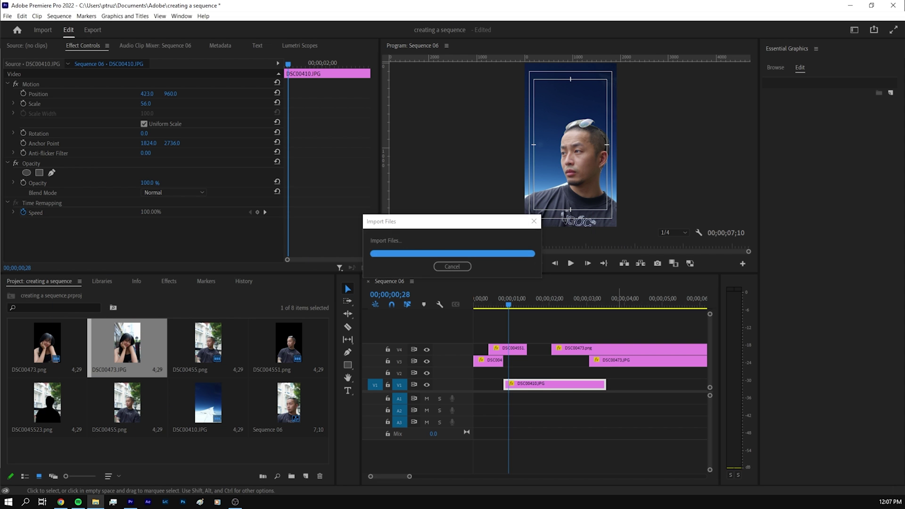
pyautogui.click(613, 306)
pyautogui.click(615, 337)
pyautogui.press('-')
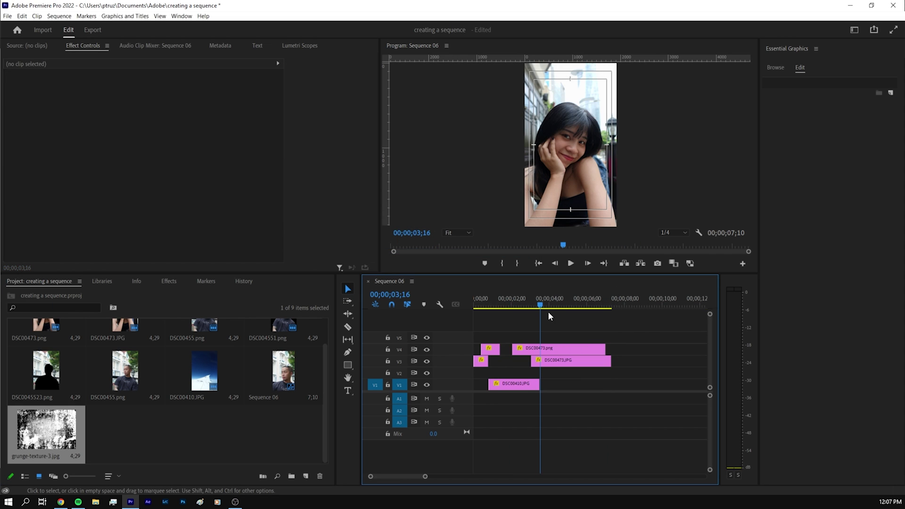
# Select the DSC00410.JPG sky clip and preview the sequence, stopping at the sky section
pyautogui.click(514, 384)
pyautogui.press('Home')
pyautogui.press('=')
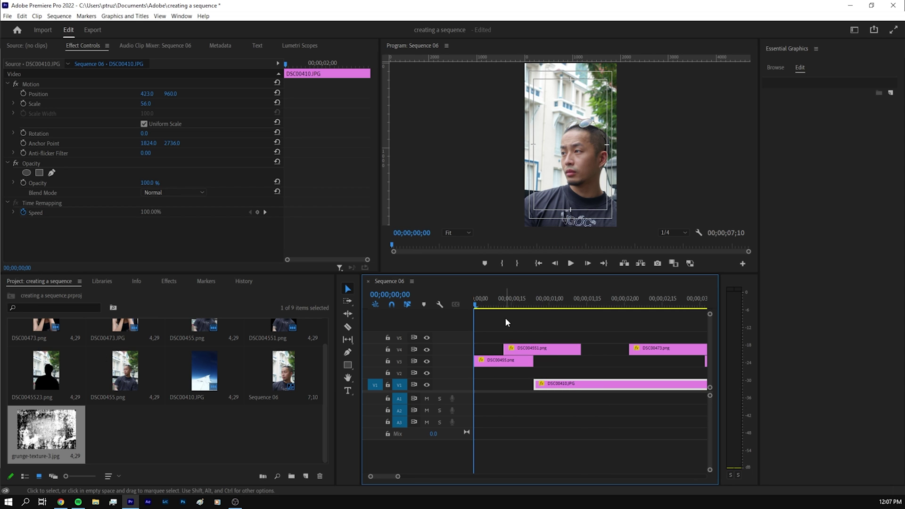
pyautogui.press('space')
pyautogui.press('-')
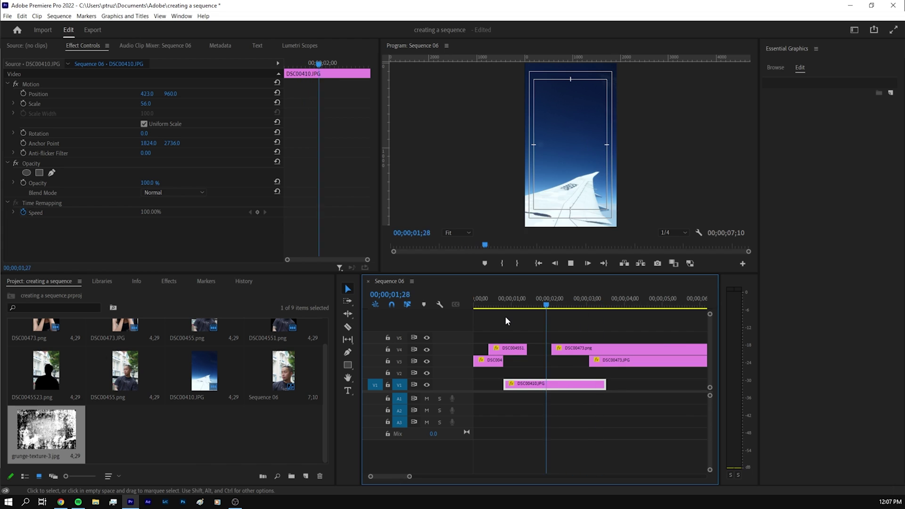
pyautogui.click(534, 297)
pyautogui.moveTo(323, 407); pyautogui.dragTo(324, 370)
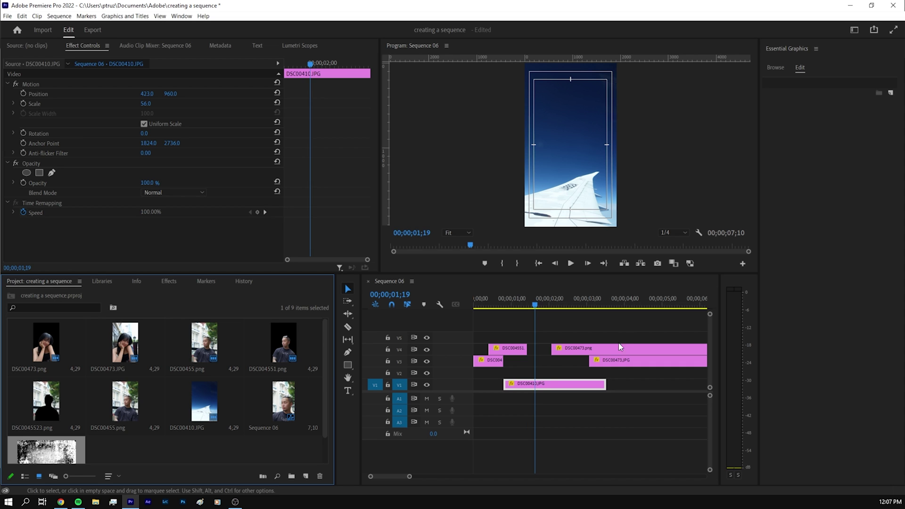
# Adjust the timeline zoom and scrub to the sky and wing image near one second
pyautogui.press('-')
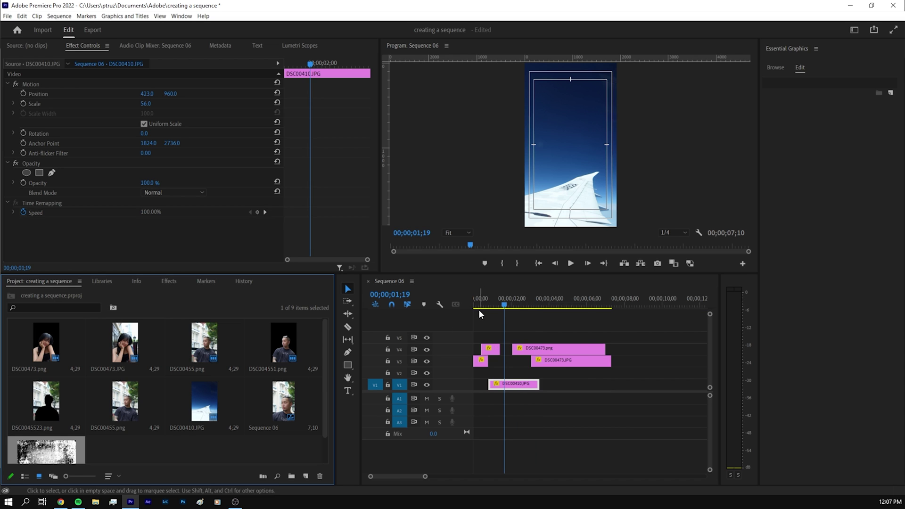
pyautogui.press('=')
pyautogui.press('-')
pyautogui.press('=')
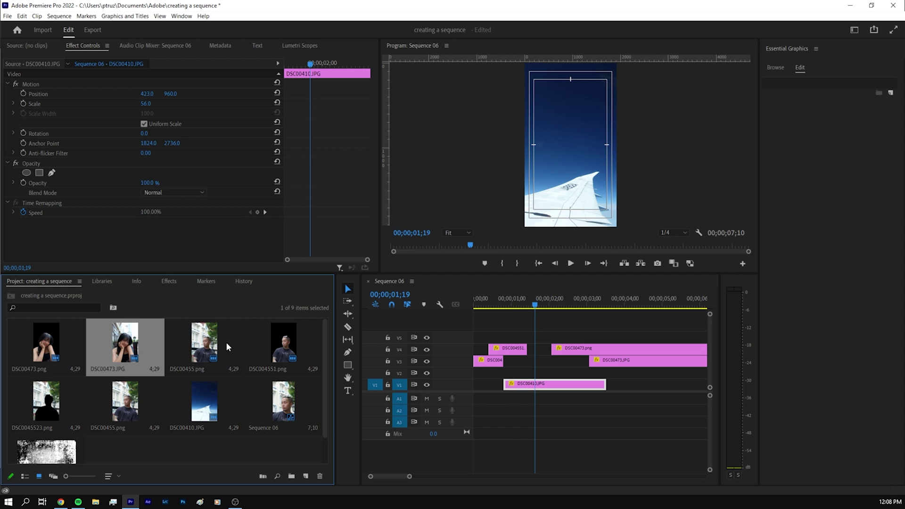
pyautogui.click(227, 347)
pyautogui.click(513, 305)
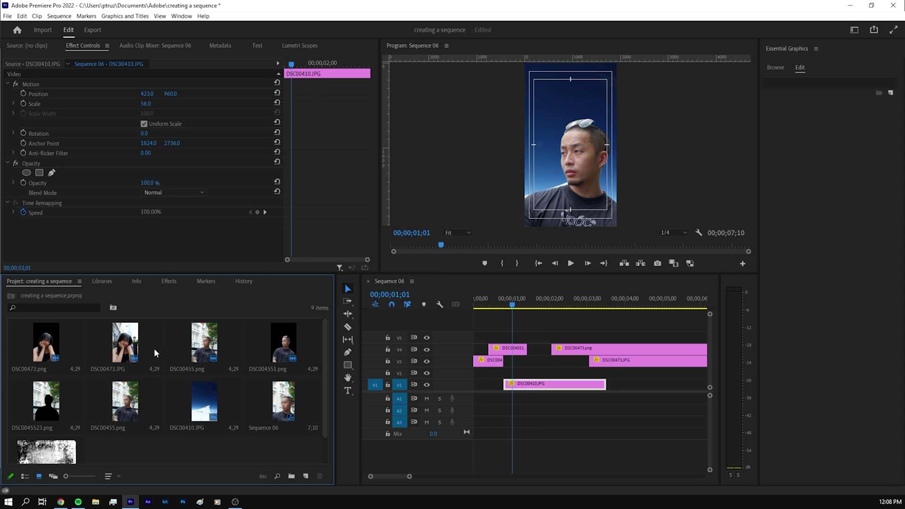
pyautogui.click(490, 305)
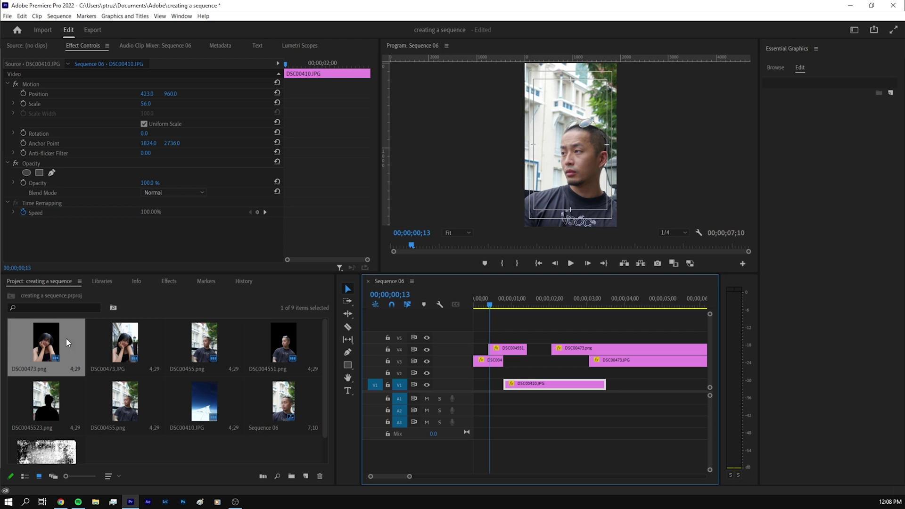
pyautogui.moveTo(490, 305); pyautogui.dragTo(470, 316)
# Play the cutout collage animation from the start several times to review it
pyautogui.press('space')
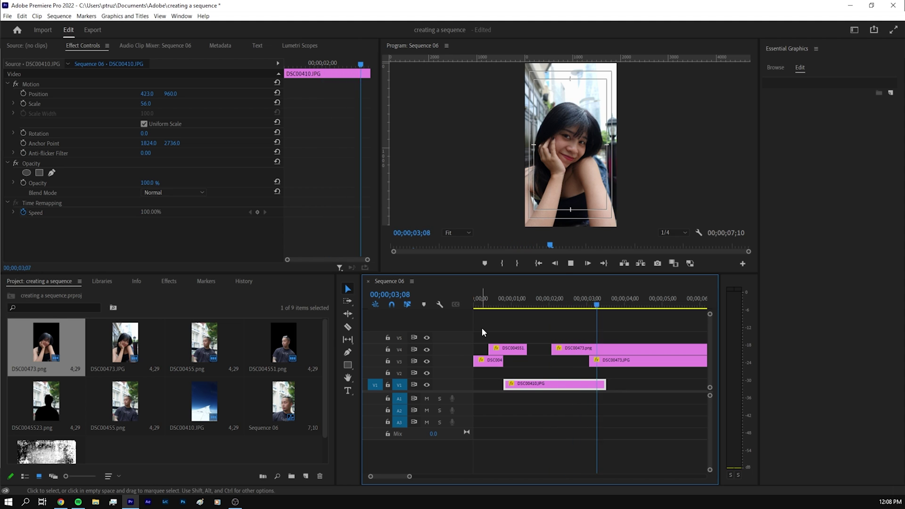
pyautogui.moveTo(542, 304); pyautogui.dragTo(469, 303)
pyautogui.press('-')
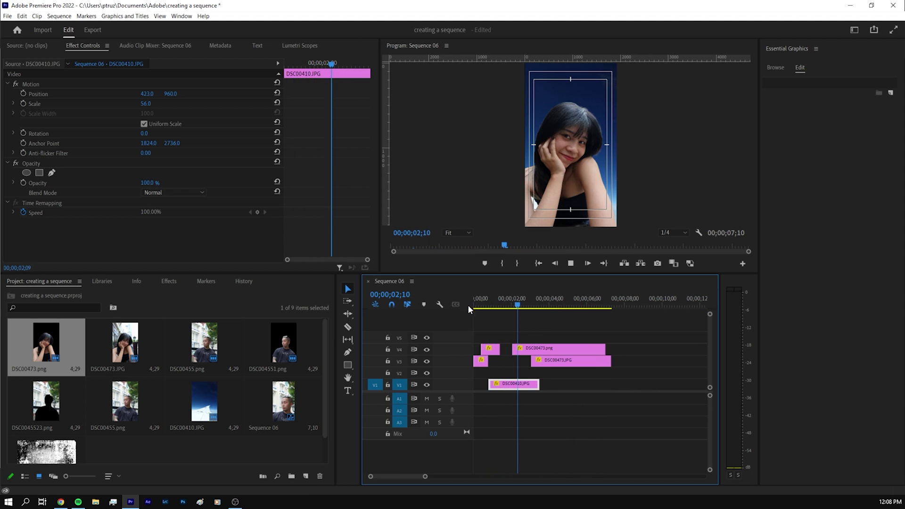
pyautogui.press('space')
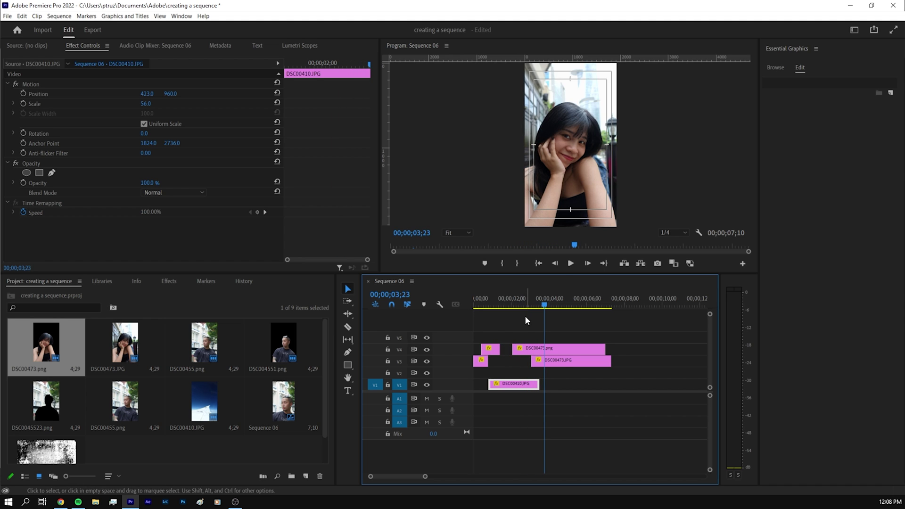
pyautogui.press('Home')
pyautogui.press('space')
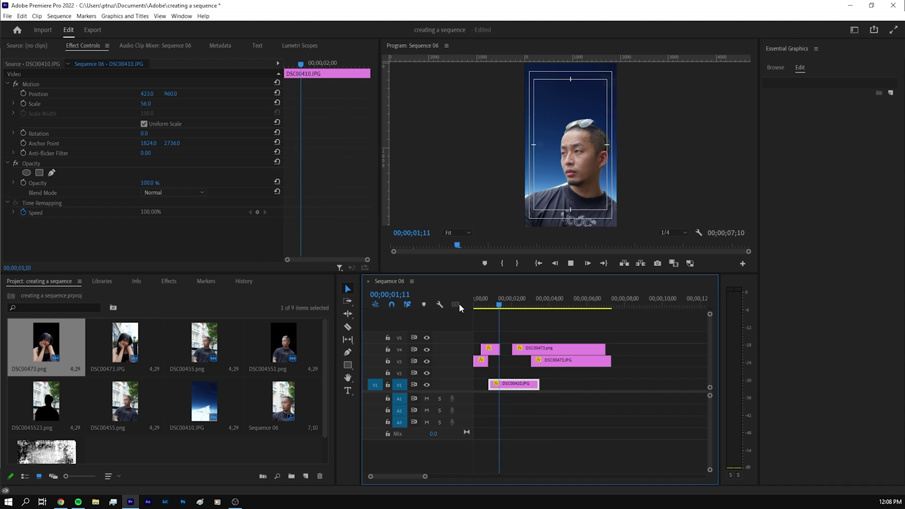
pyautogui.press('space')
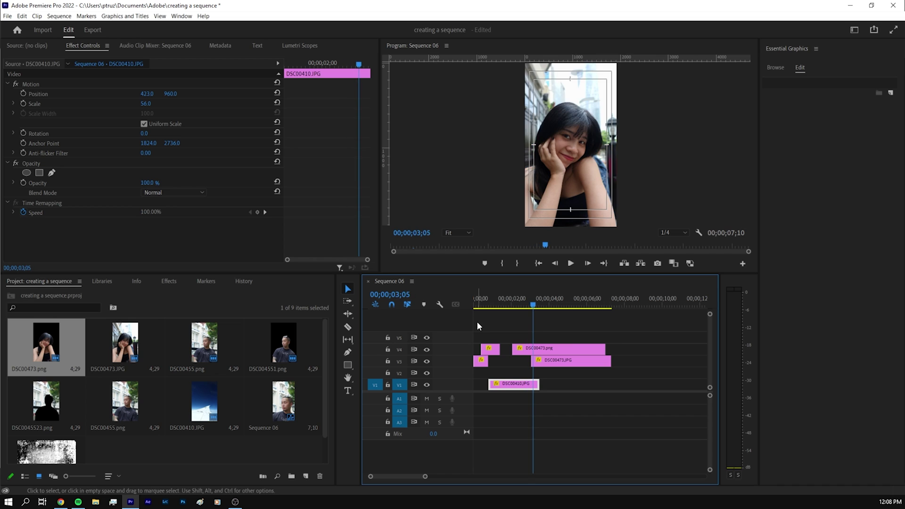
pyautogui.click(481, 305)
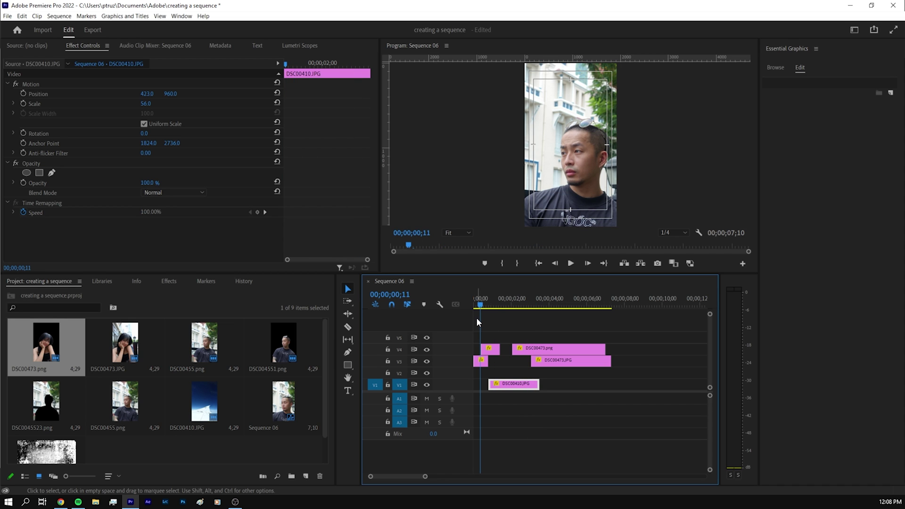
pyautogui.press('=')
pyautogui.press('=')
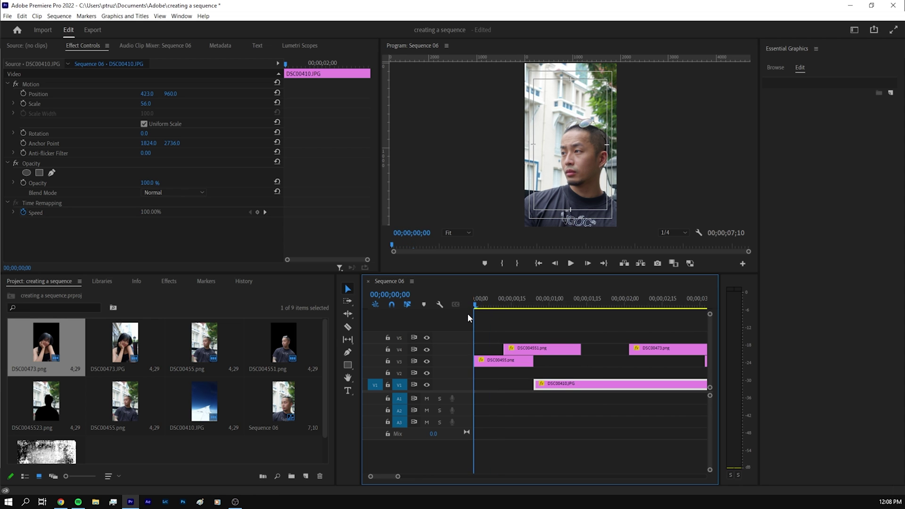
pyautogui.press('space')
pyautogui.press('-')
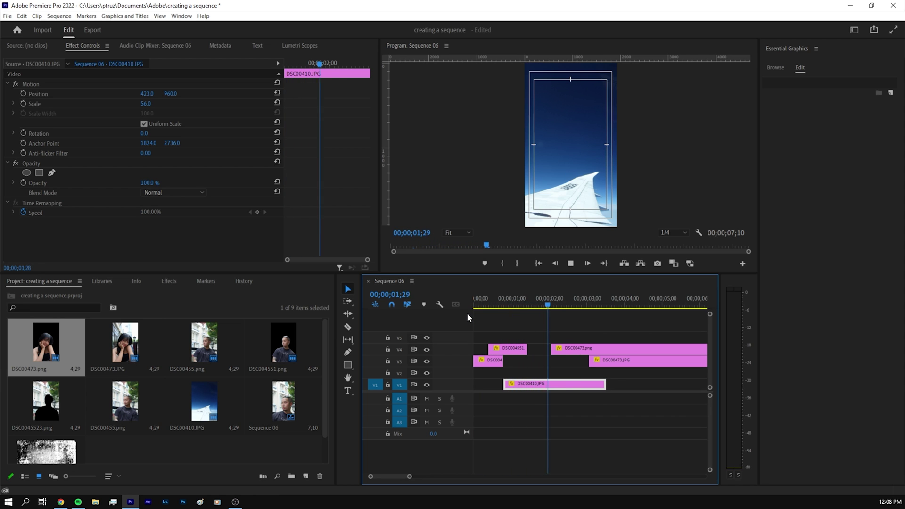